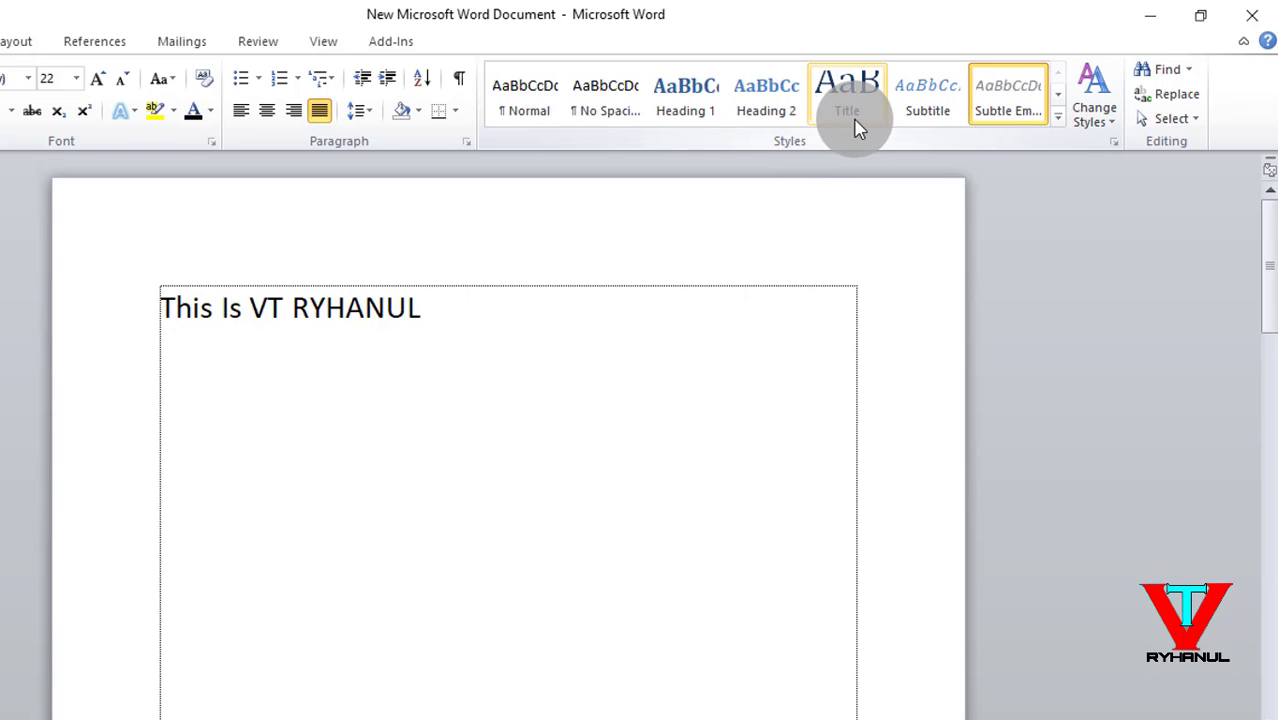
Step: Apply the Strong quick style to the single line of text on the first page
click(1055, 117)
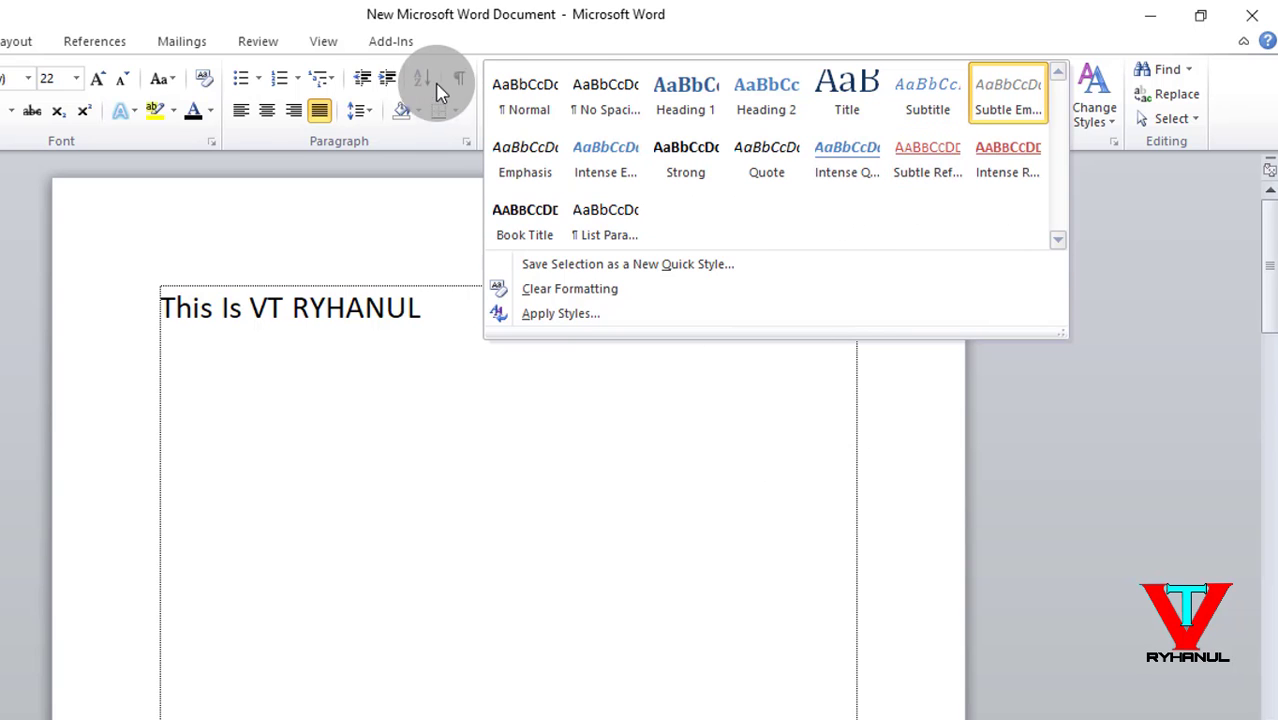
click(380, 376)
drag(548, 339, 2, 302)
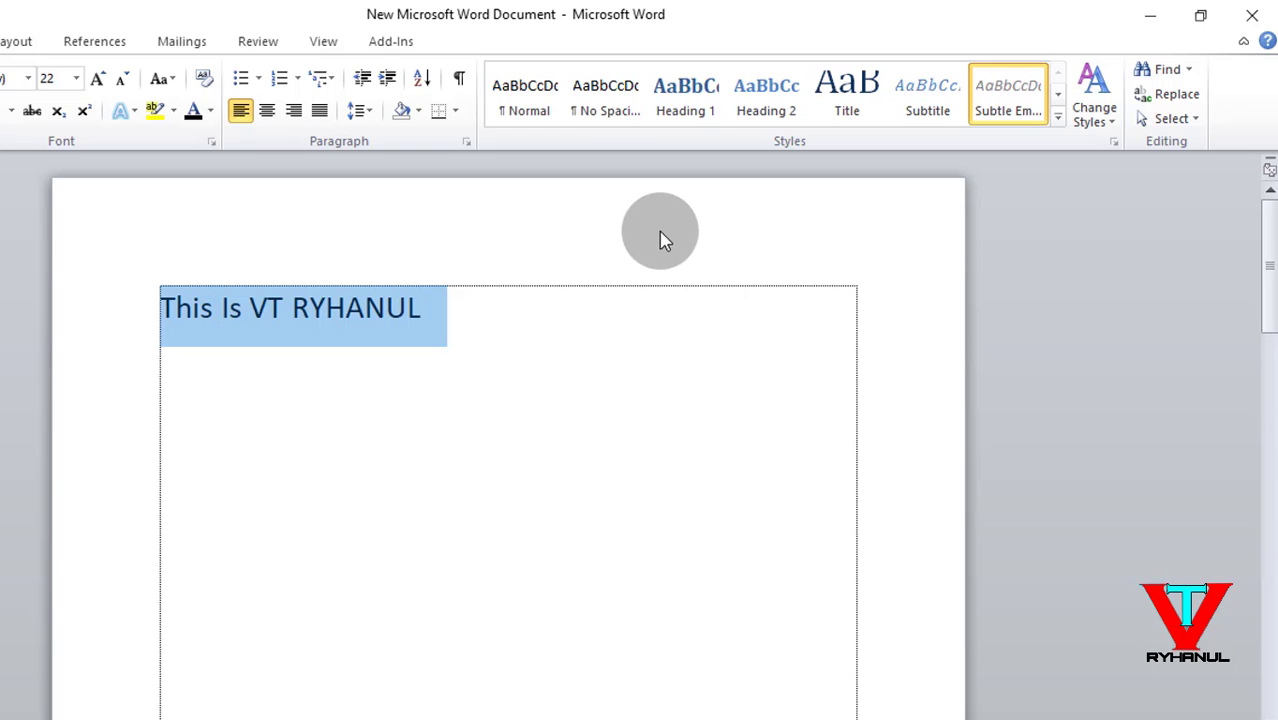
click(1058, 118)
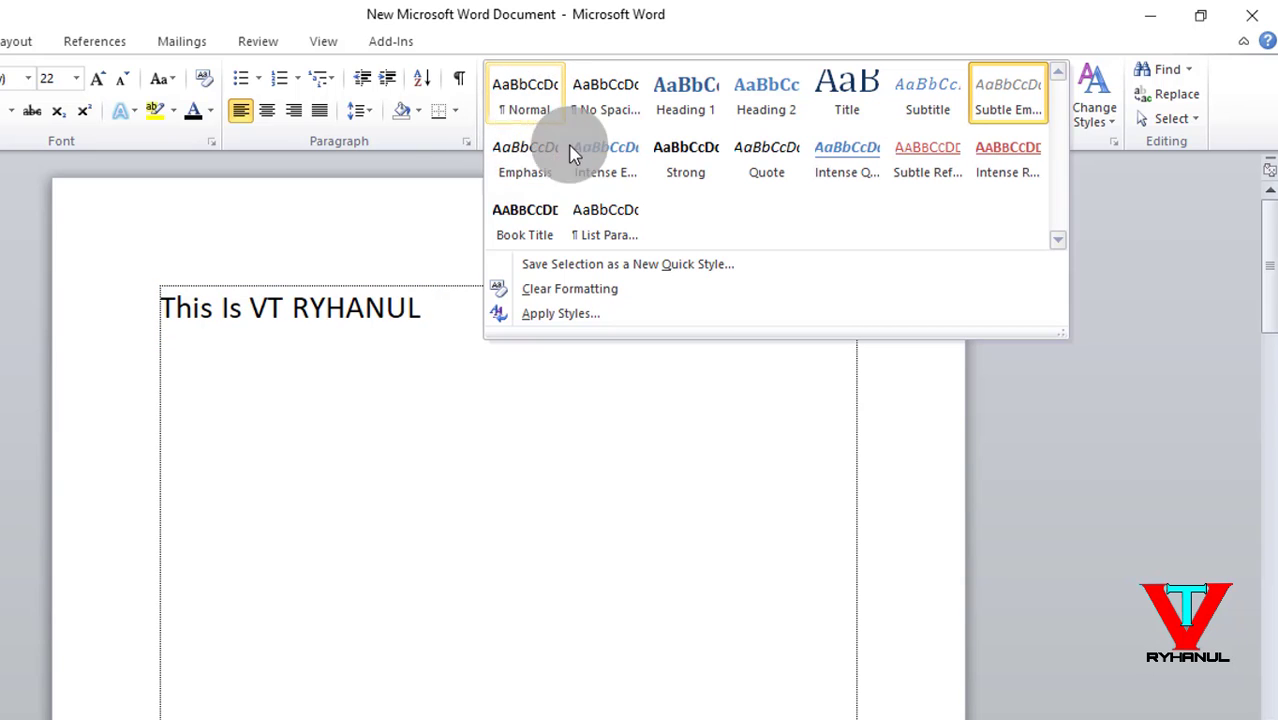
click(676, 170)
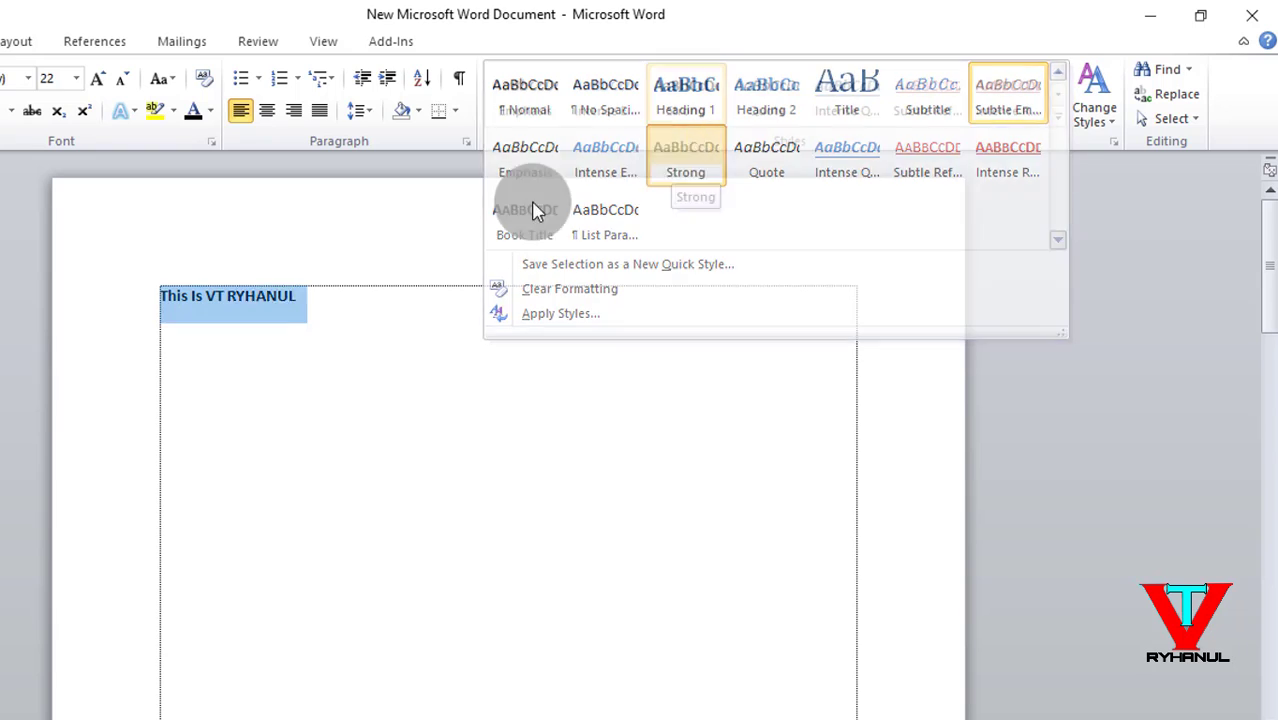
Step: Enlarge the font of the first page's text line to 24 points
click(295, 390)
drag(379, 306, 30, 290)
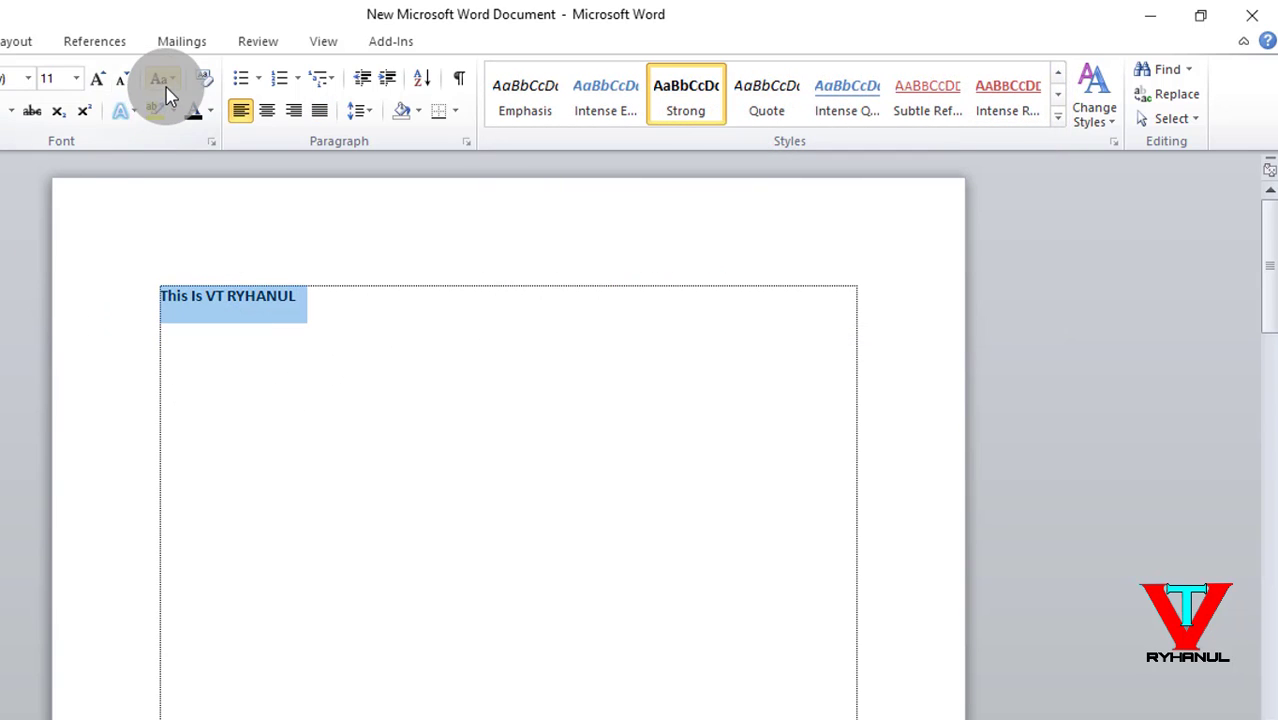
click(99, 82)
click(99, 82)
click(99, 82)
click(99, 82)
click(99, 82)
click(99, 82)
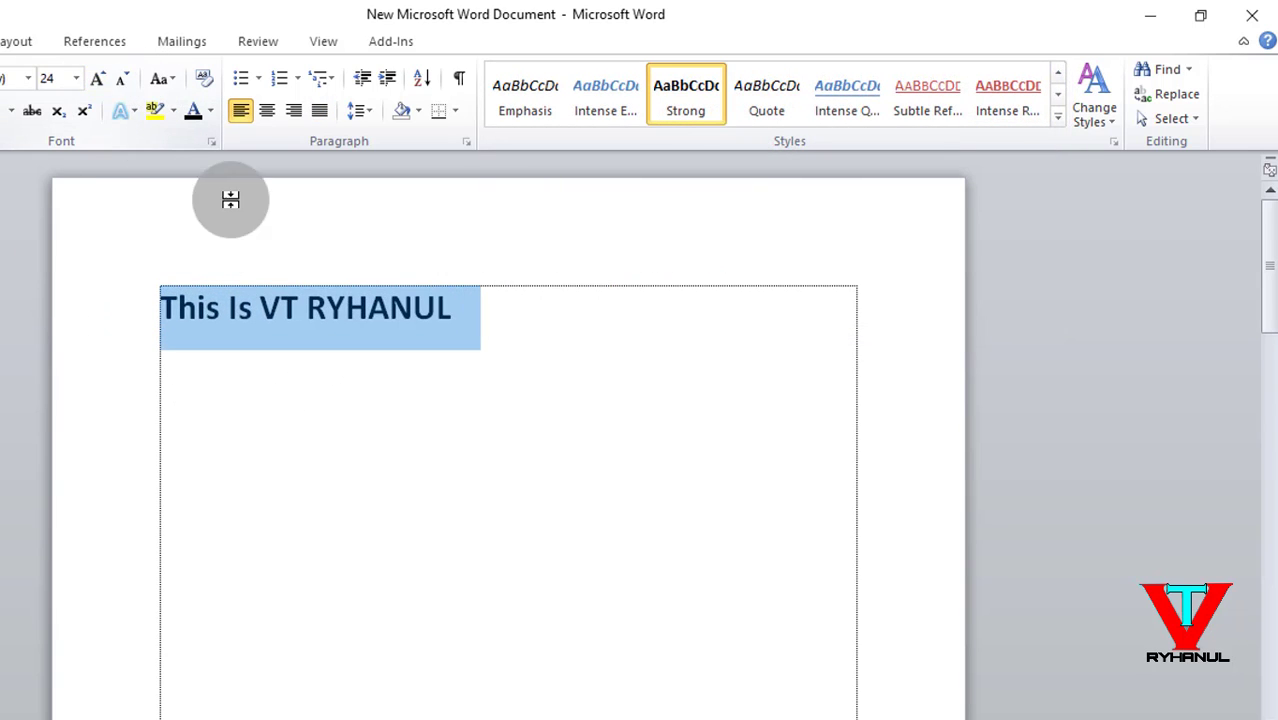
click(450, 408)
click(530, 311)
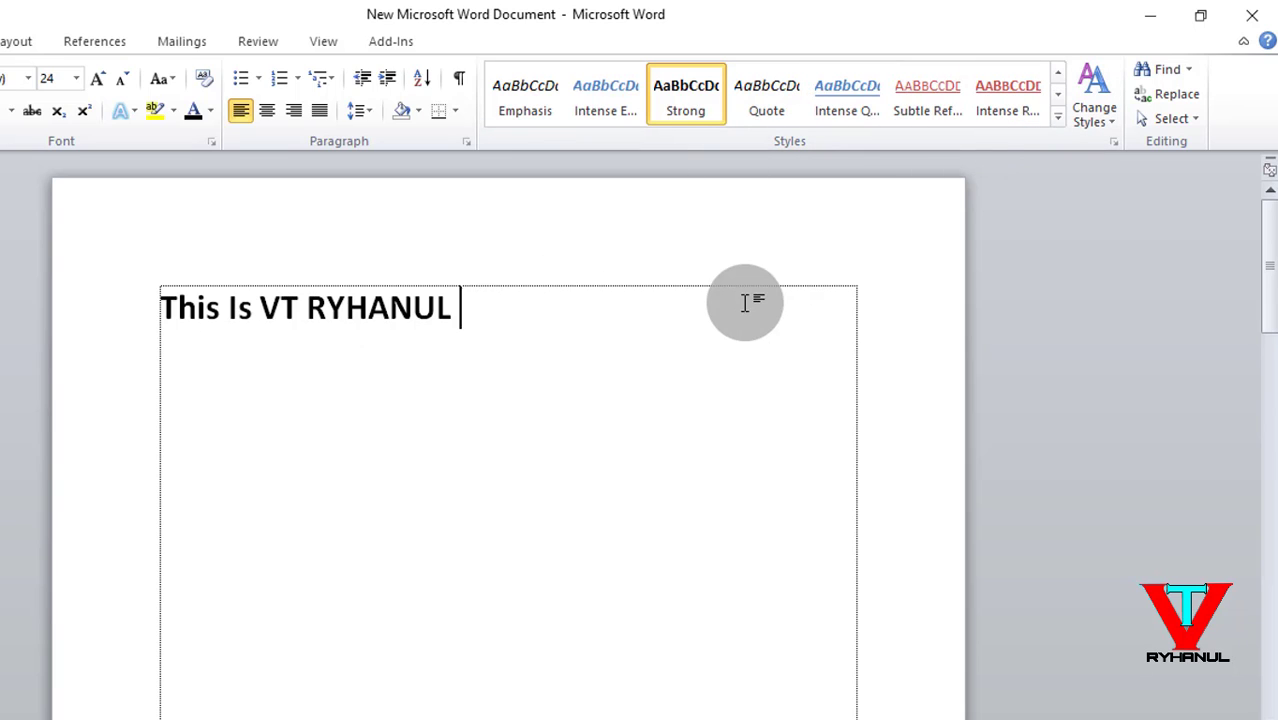
Step: View the list of style sets available for the document
click(1112, 128)
mouse_move(1141, 155)
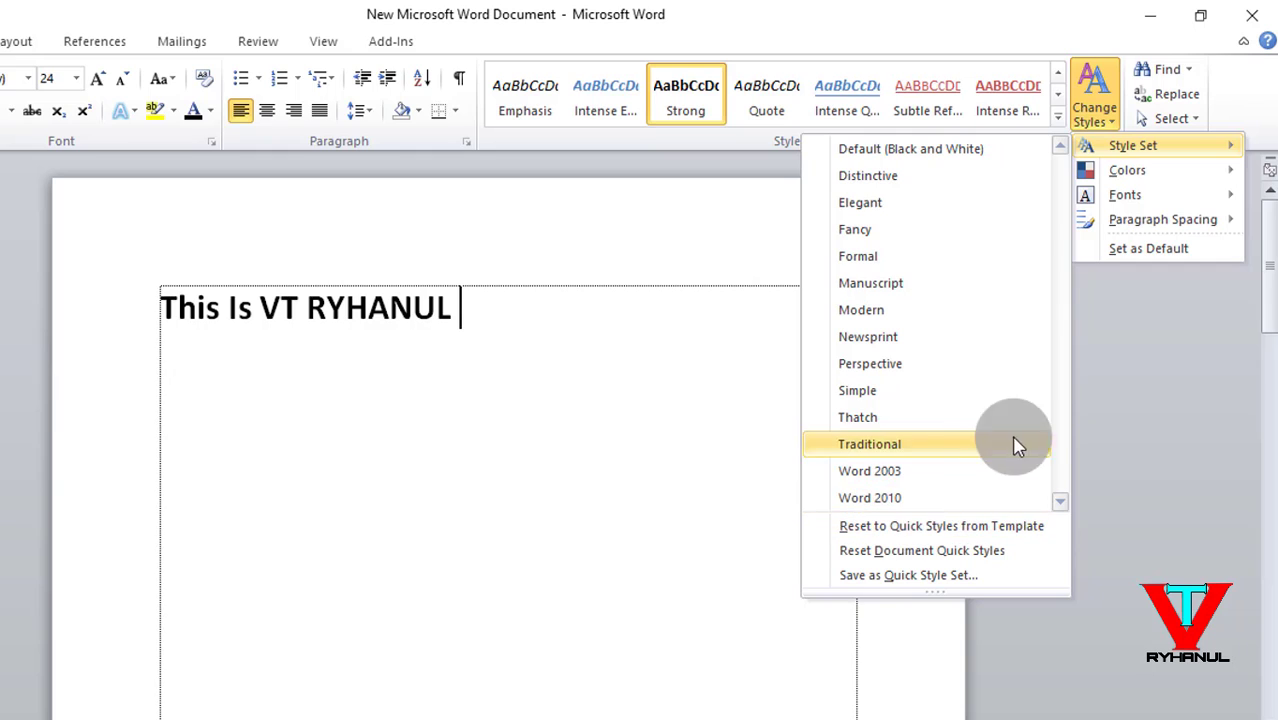
click(1118, 334)
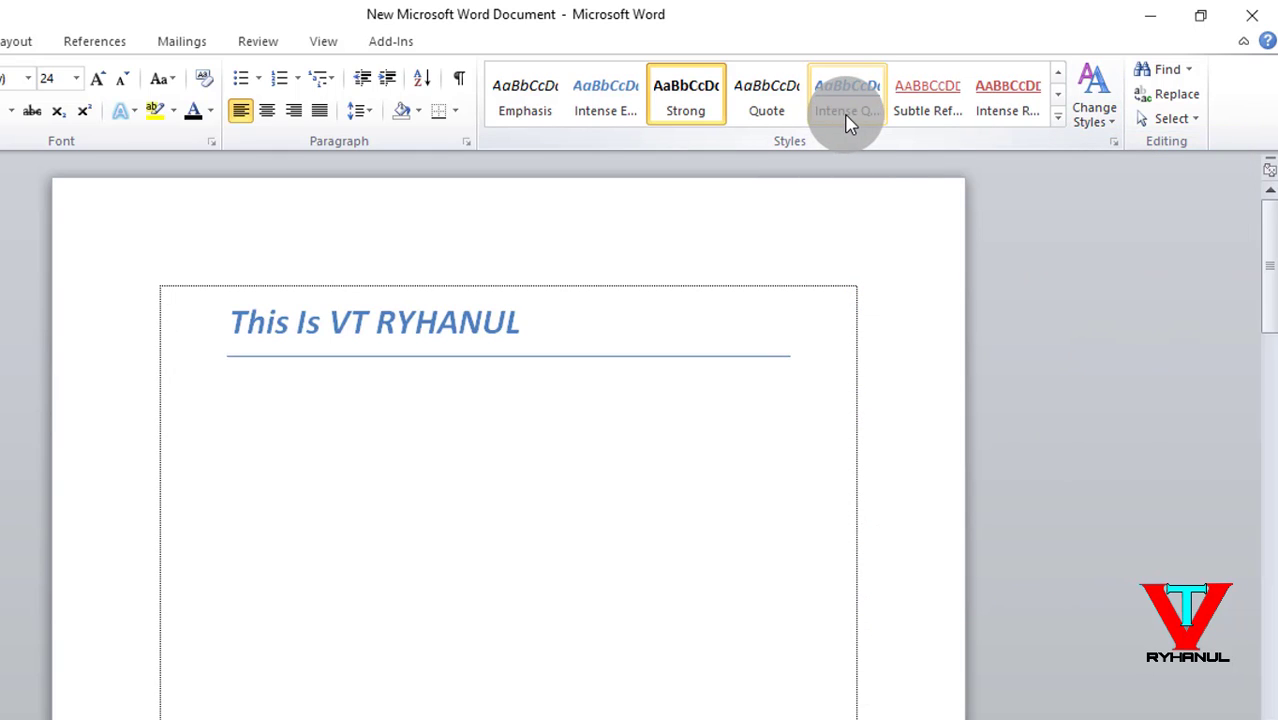
click(643, 455)
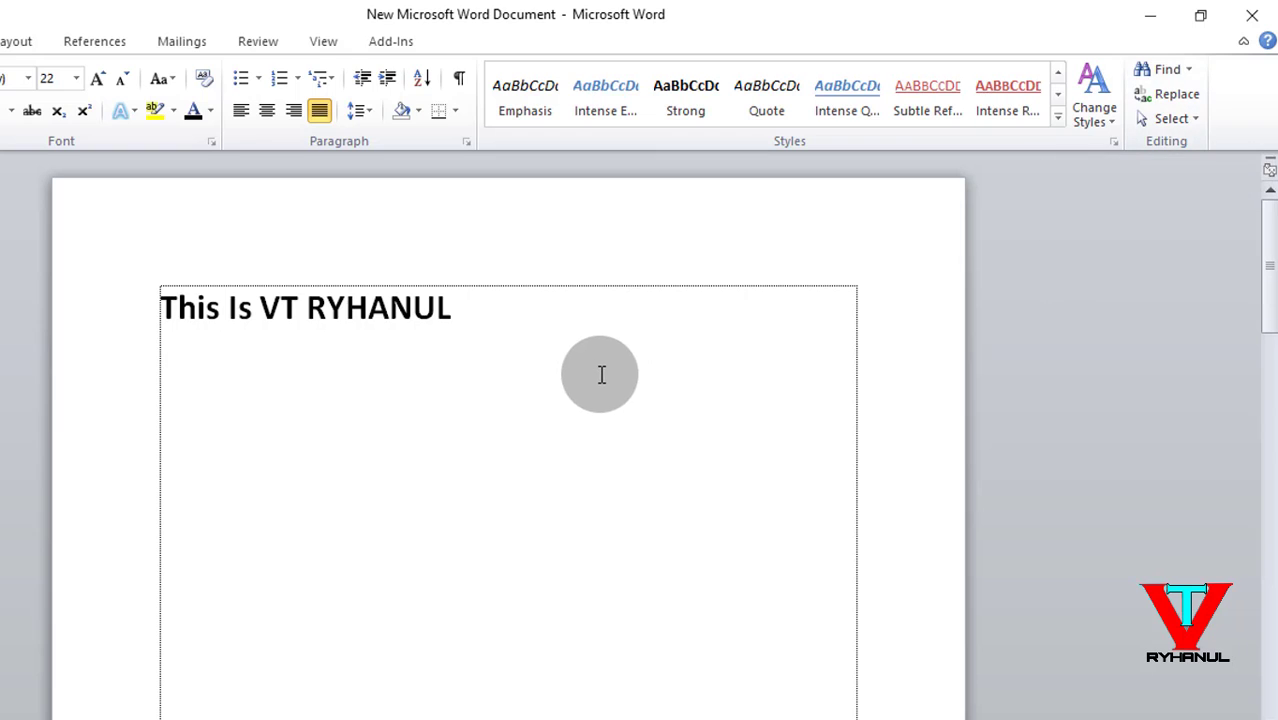
Step: Search the Microsoft Office paragraph on page 2 for the word "family"
scroll(576, 374, down, 10)
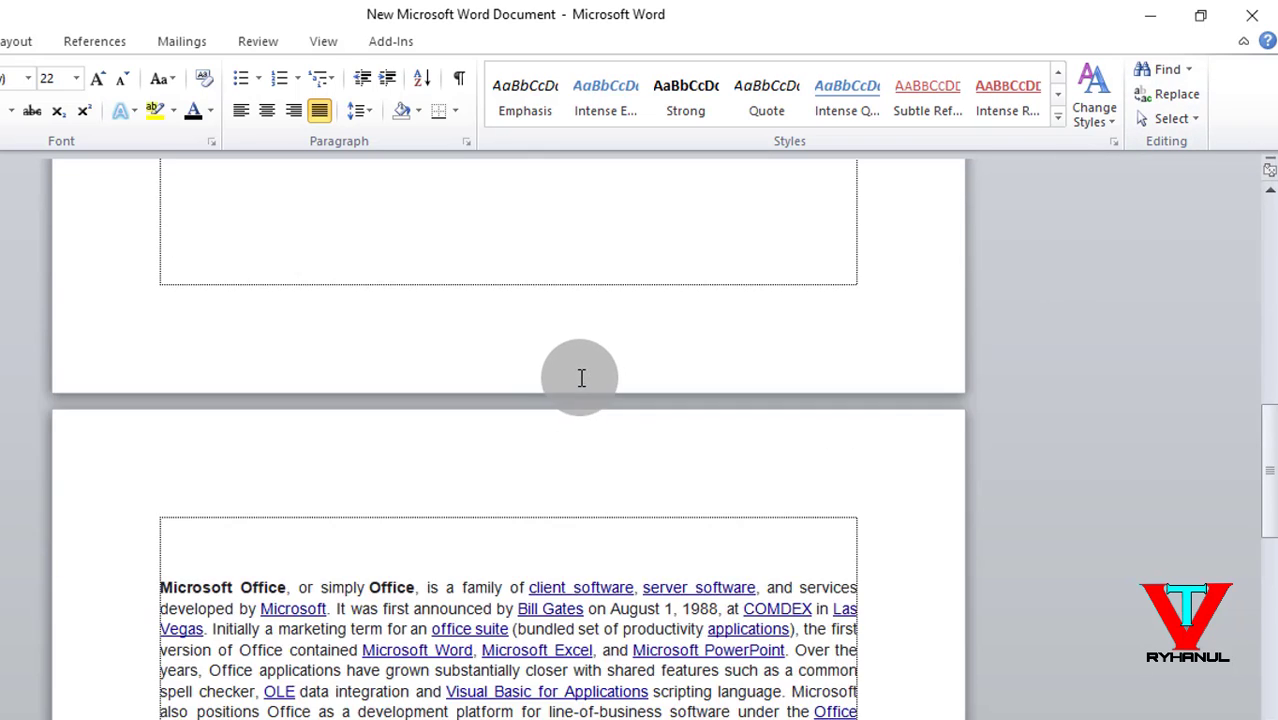
drag(416, 445, 208, 257)
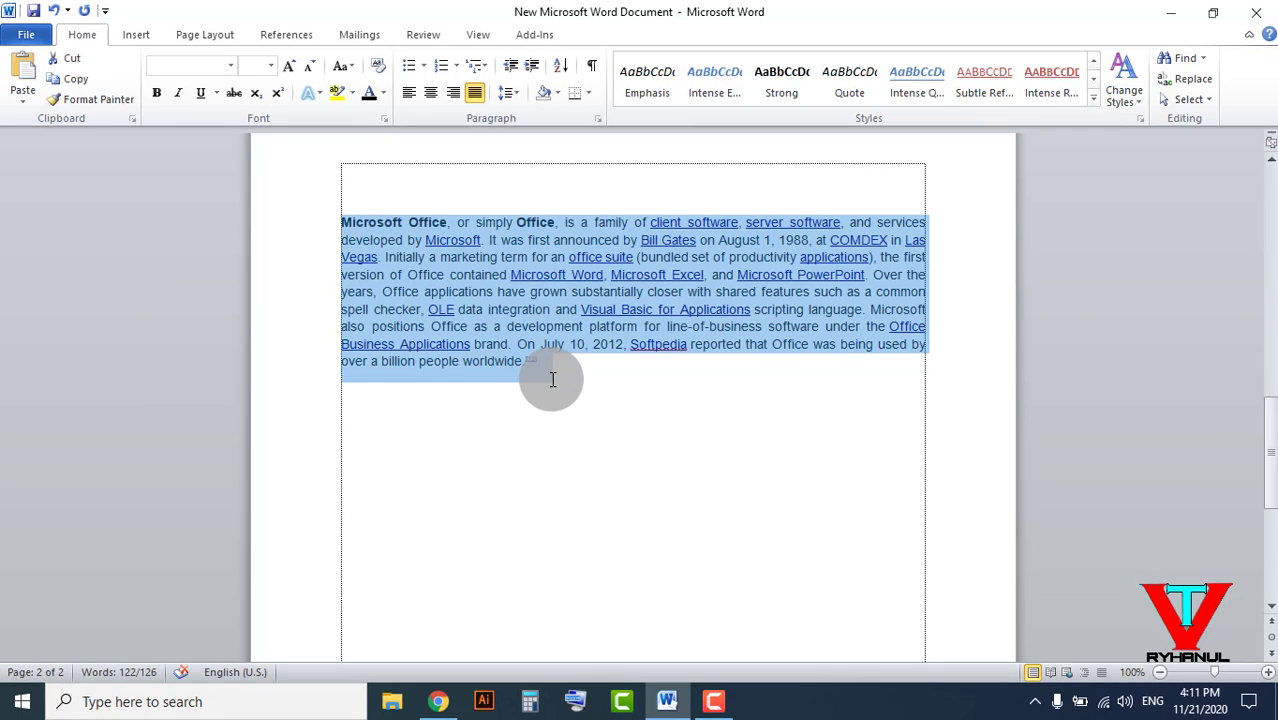
click(551, 376)
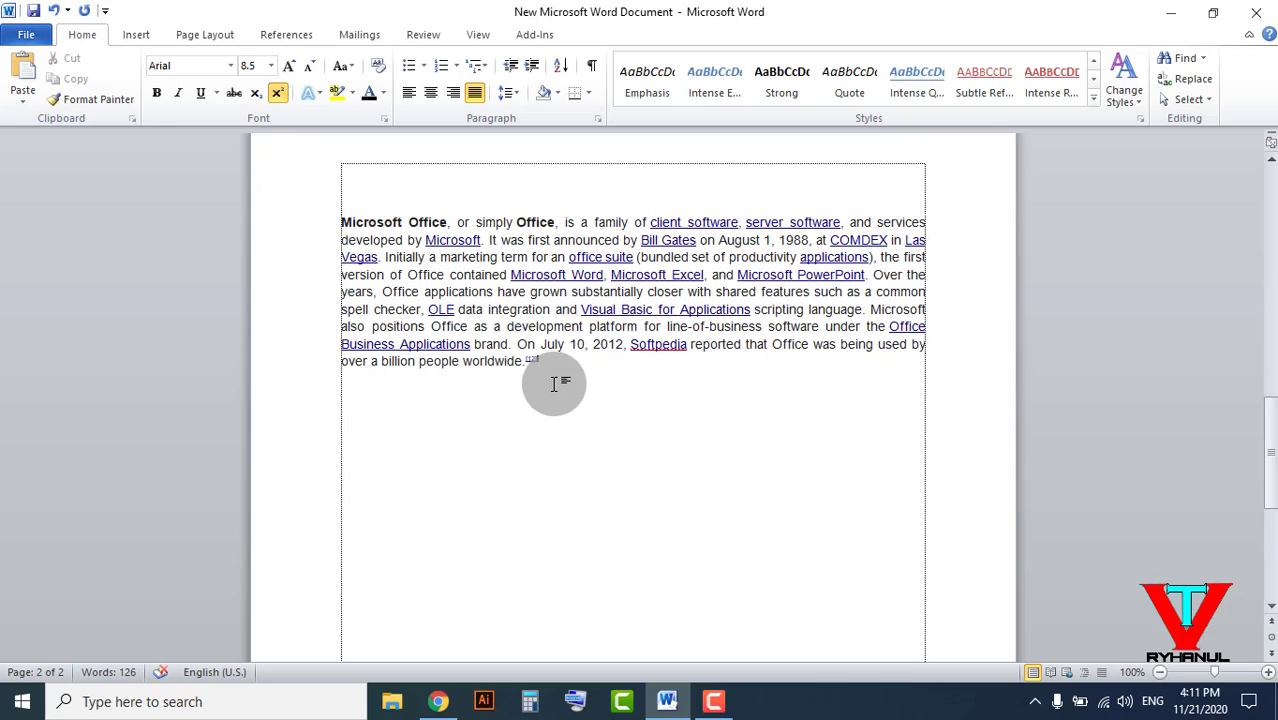
drag(558, 368, 409, 238)
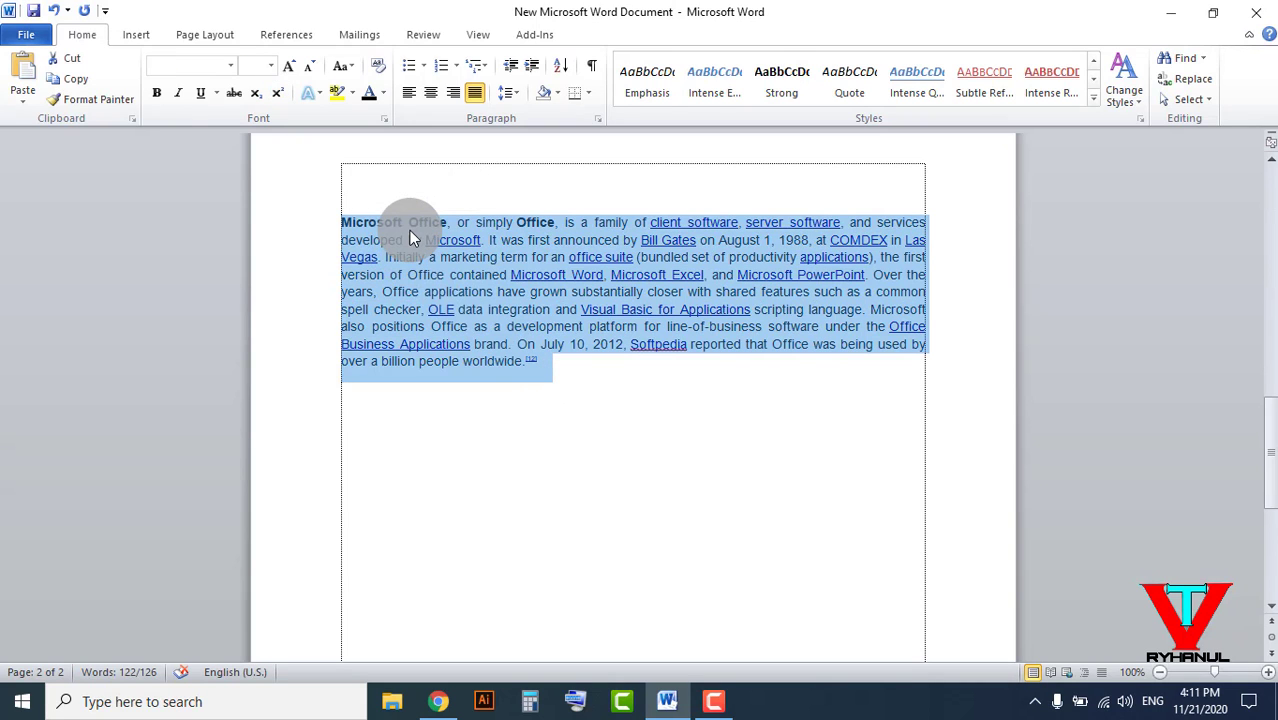
click(1201, 65)
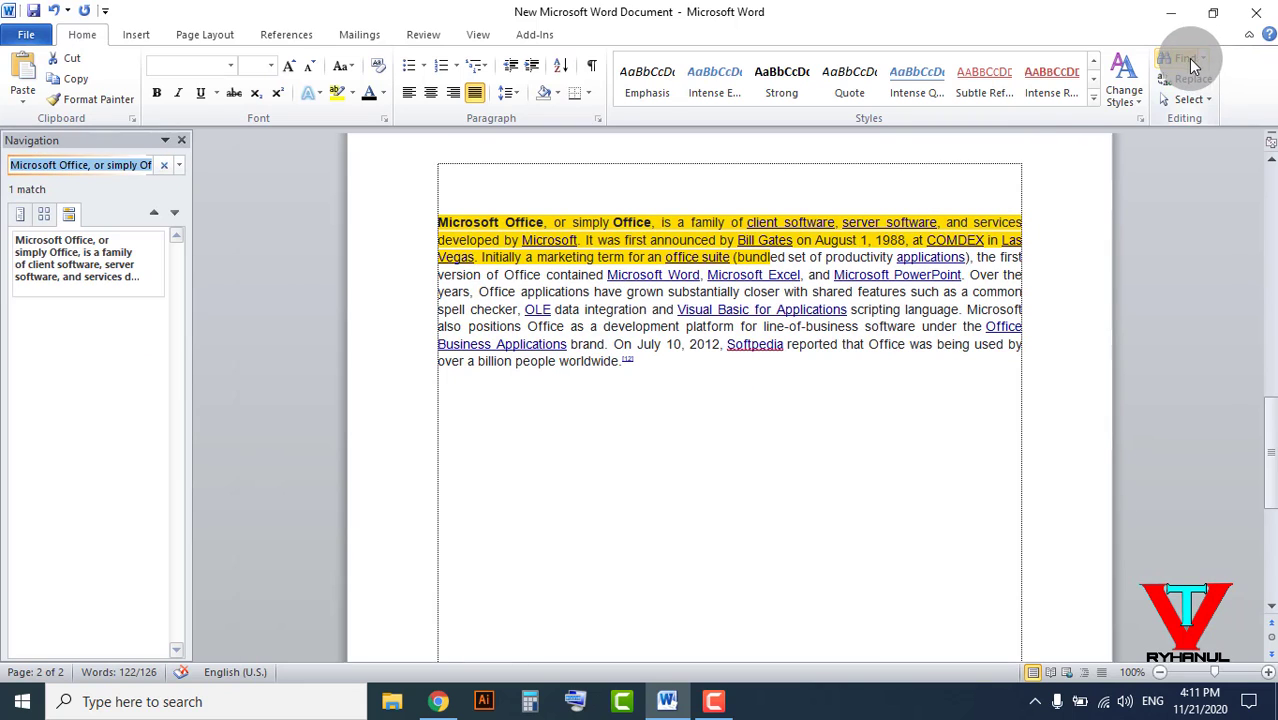
click(152, 216)
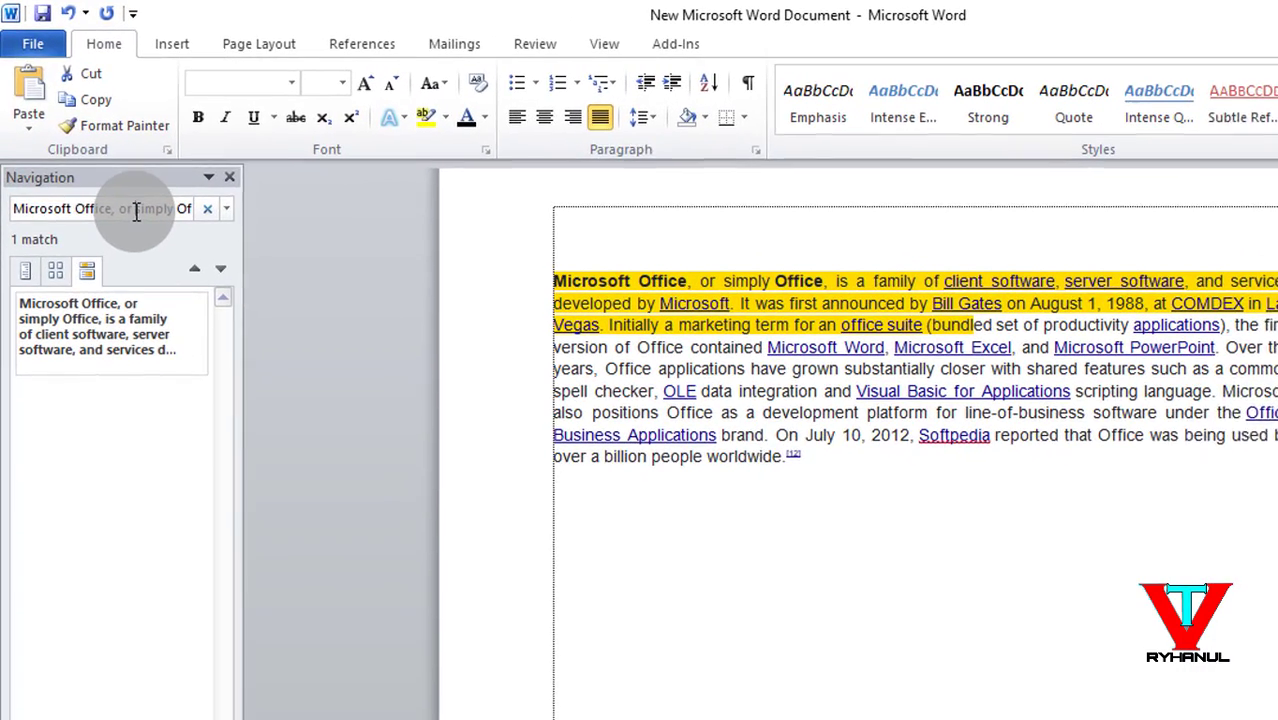
key(BackSpace)
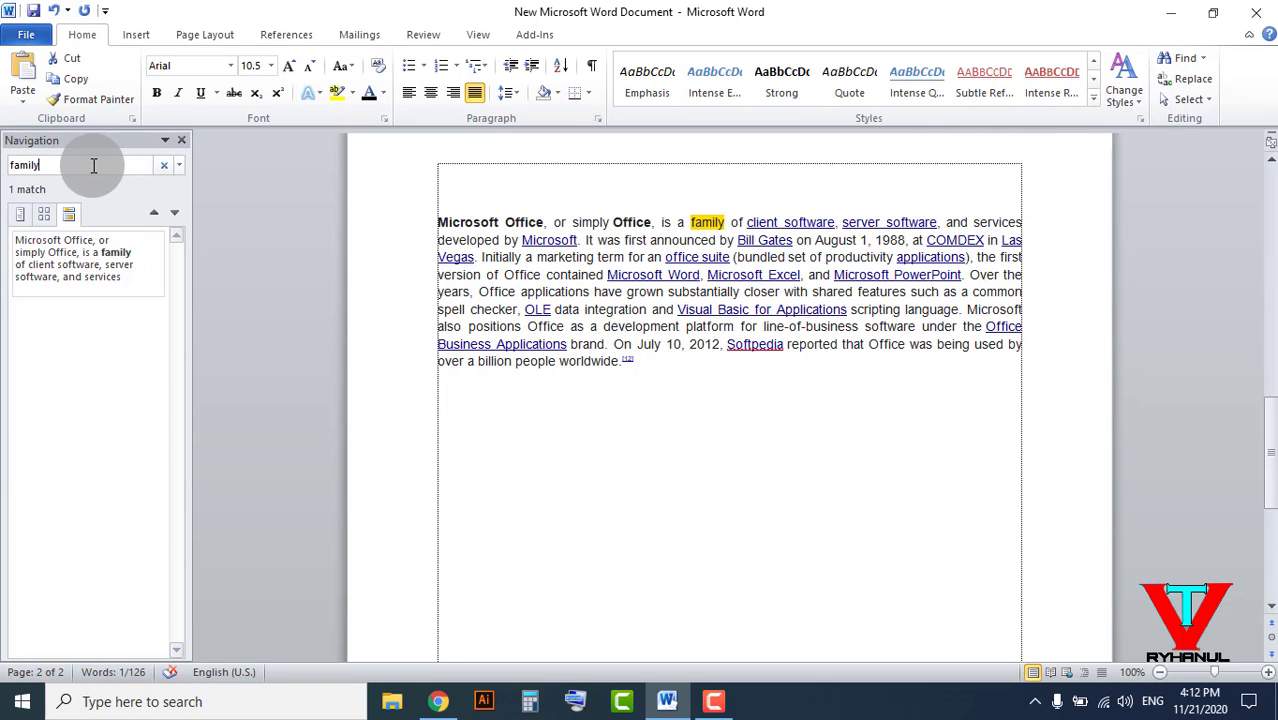
Step: Search the paragraph for the word "over" instead, and close the search pane
click(24, 167)
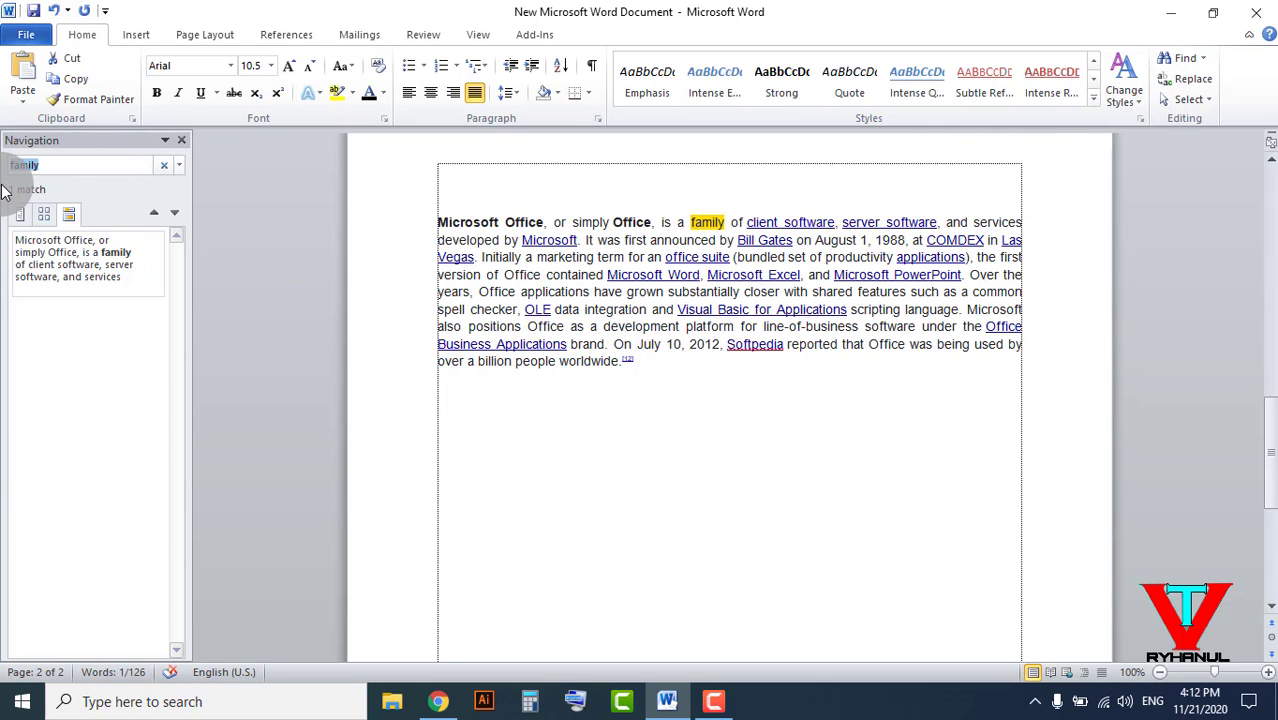
key(BackSpace)
key(ctrl+a)
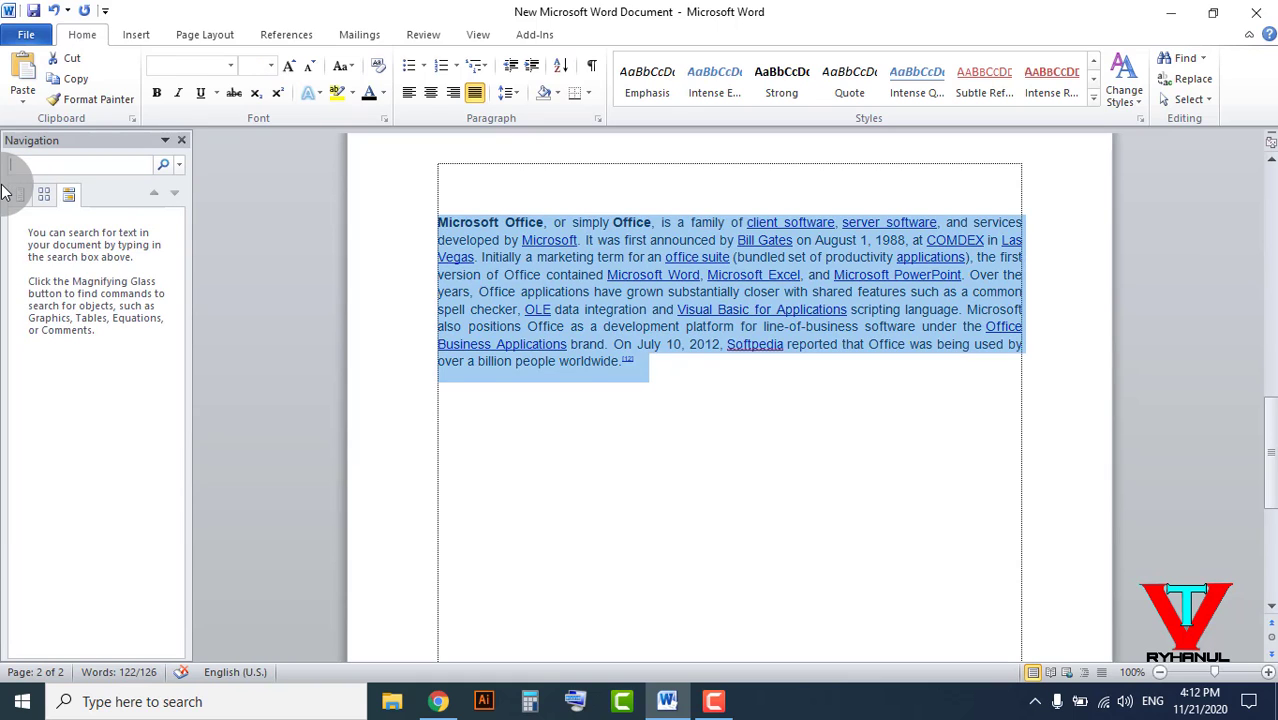
text(ov)
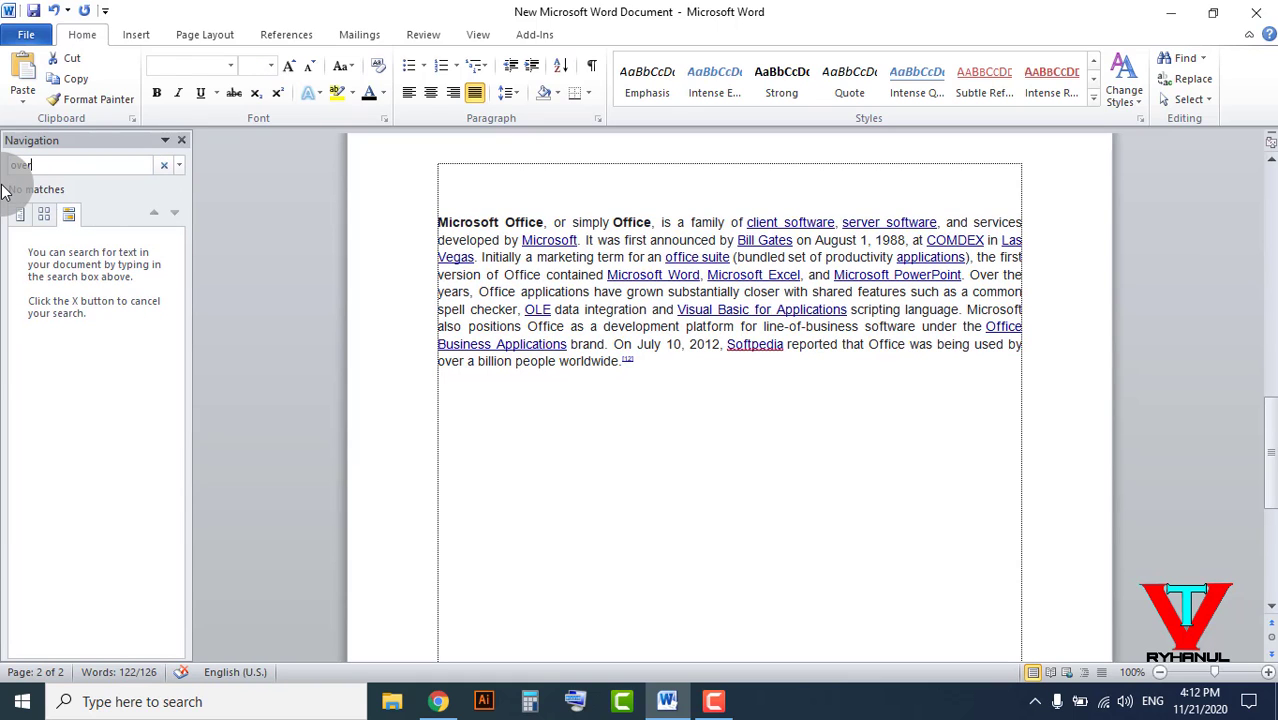
text(er)
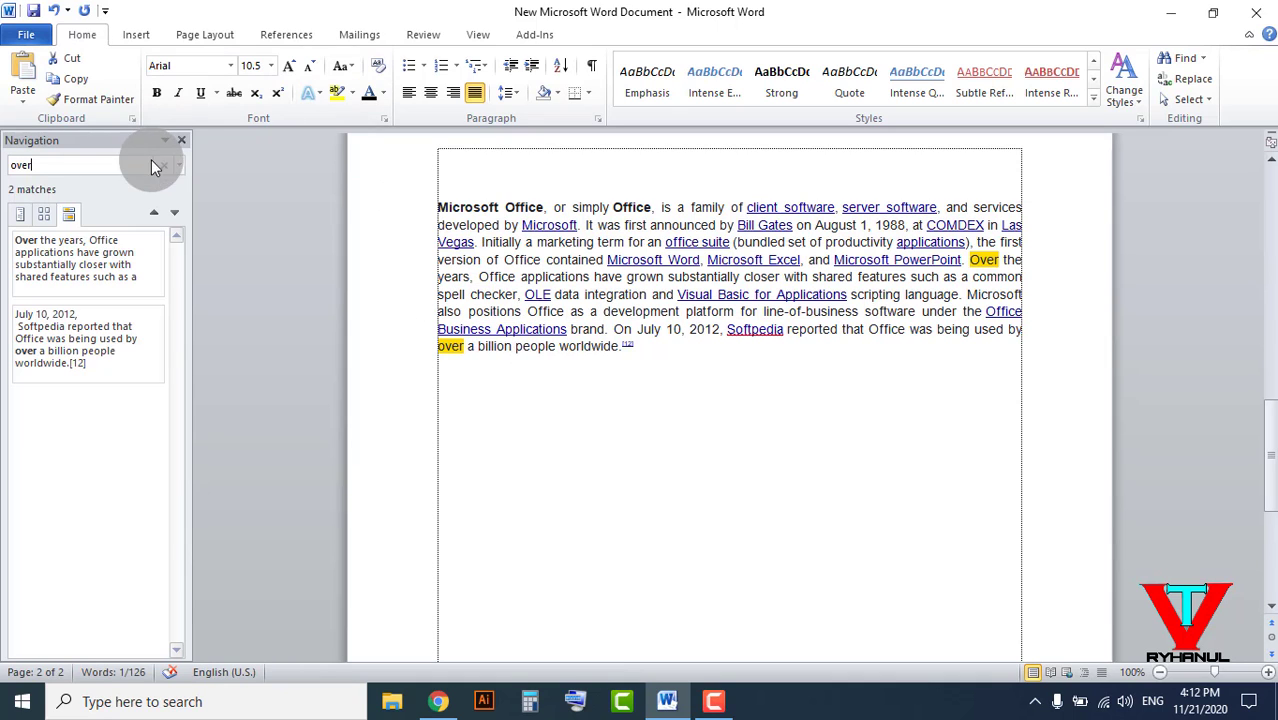
click(181, 140)
Step: Replace all occurrences of "over" with "on" in the Microsoft Office paragraph and continue through the rest of the document
key(ctrl+a)
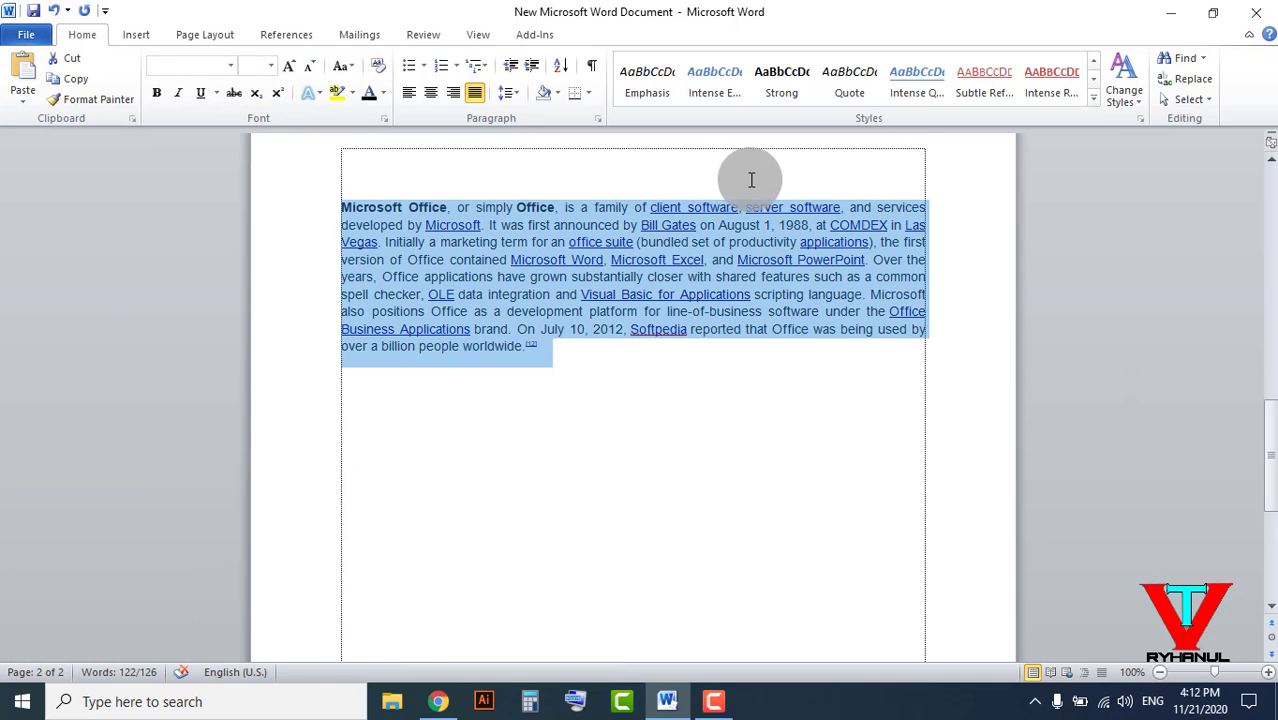
click(1193, 80)
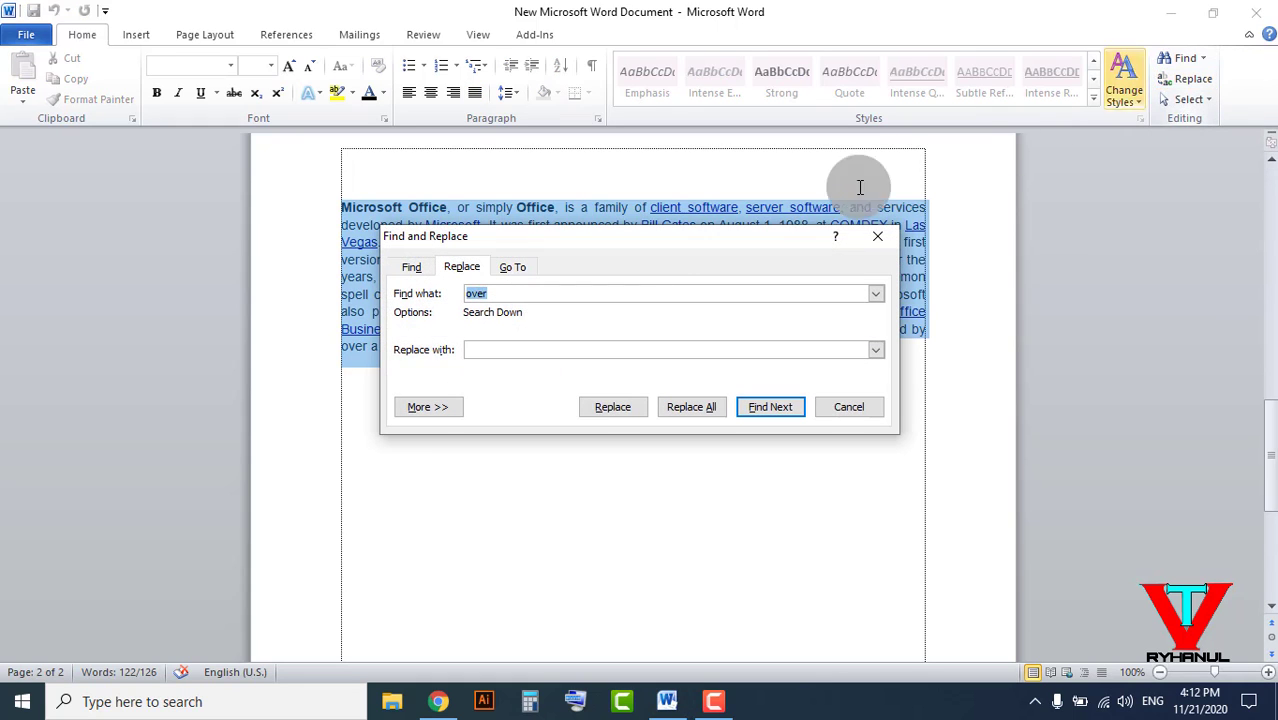
drag(659, 243, 677, 411)
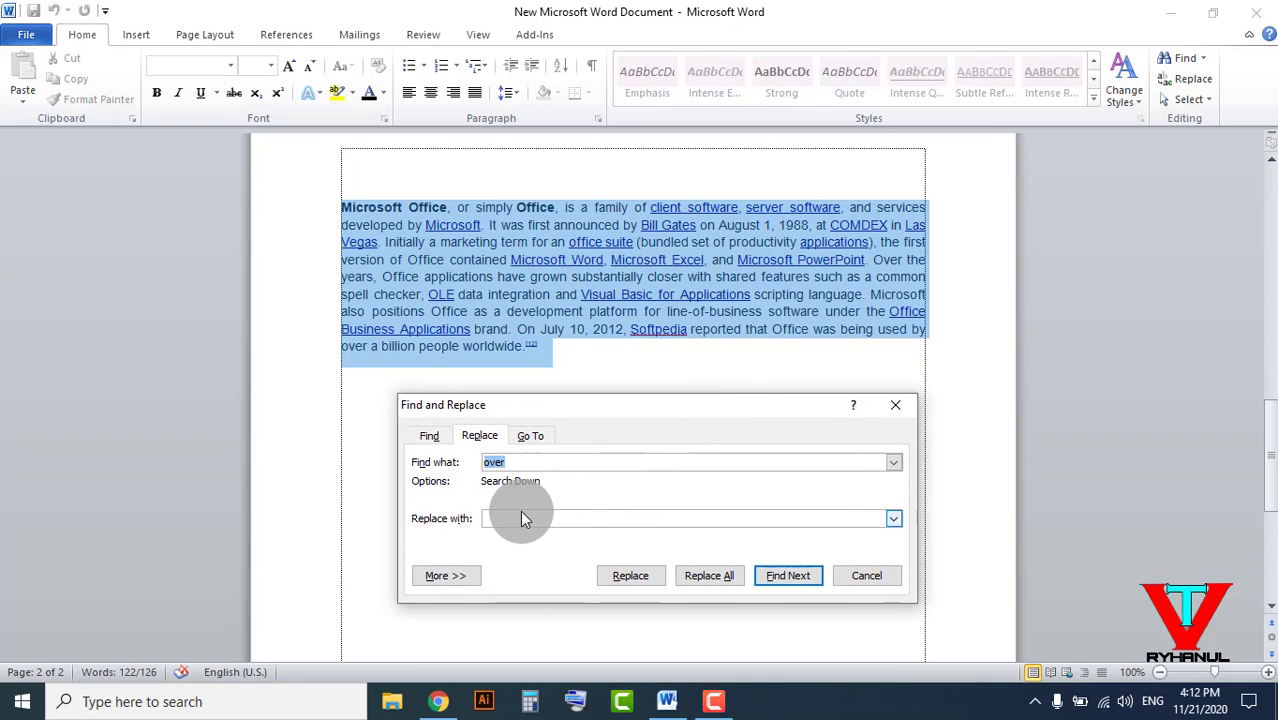
click(530, 437)
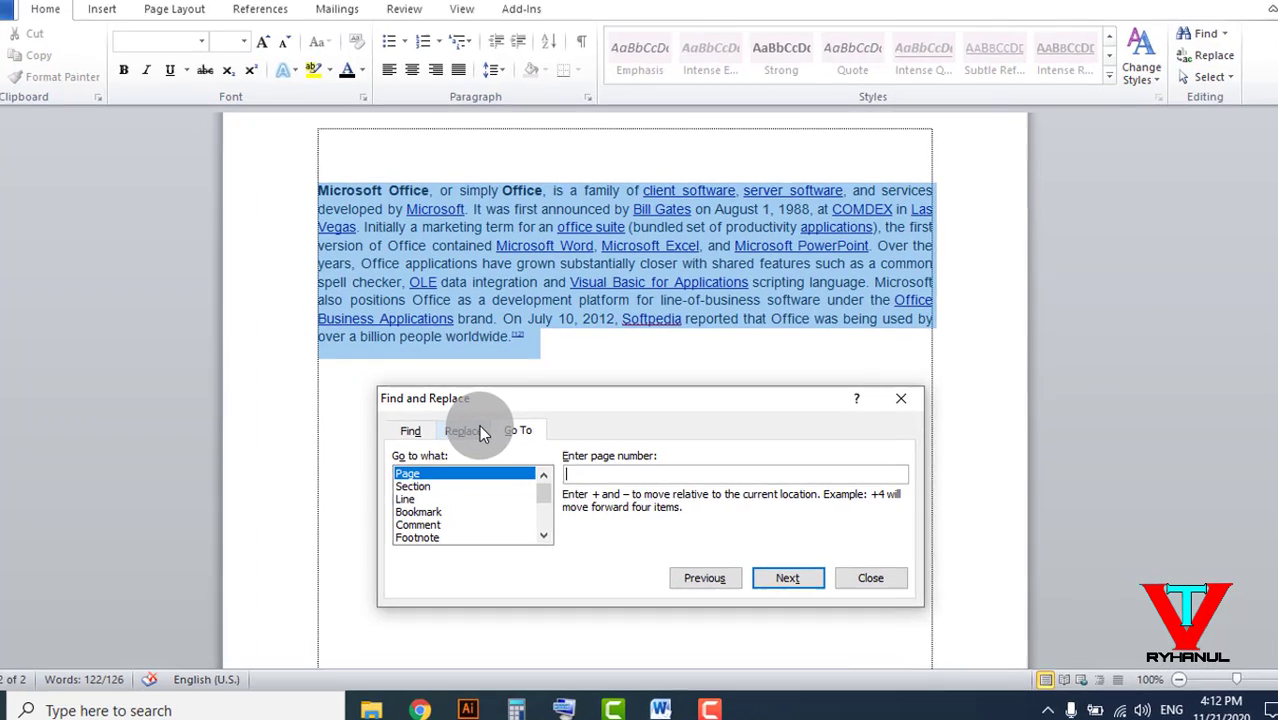
click(479, 436)
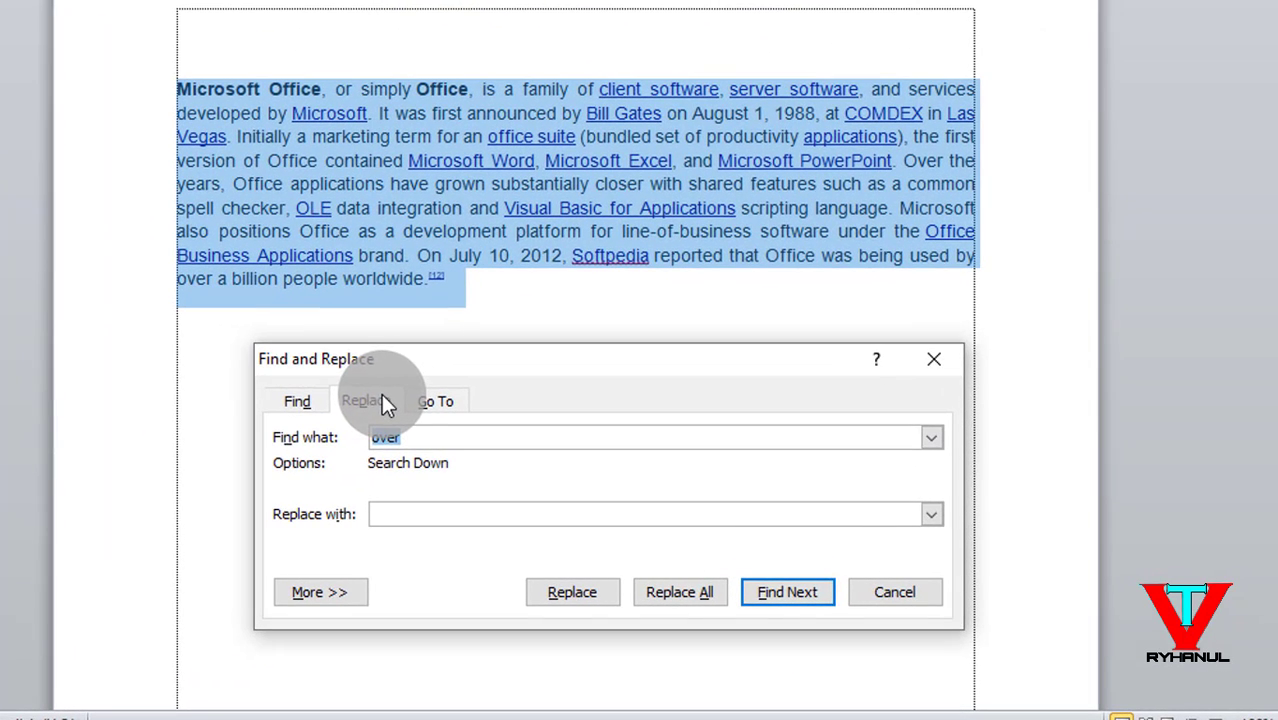
click(405, 515)
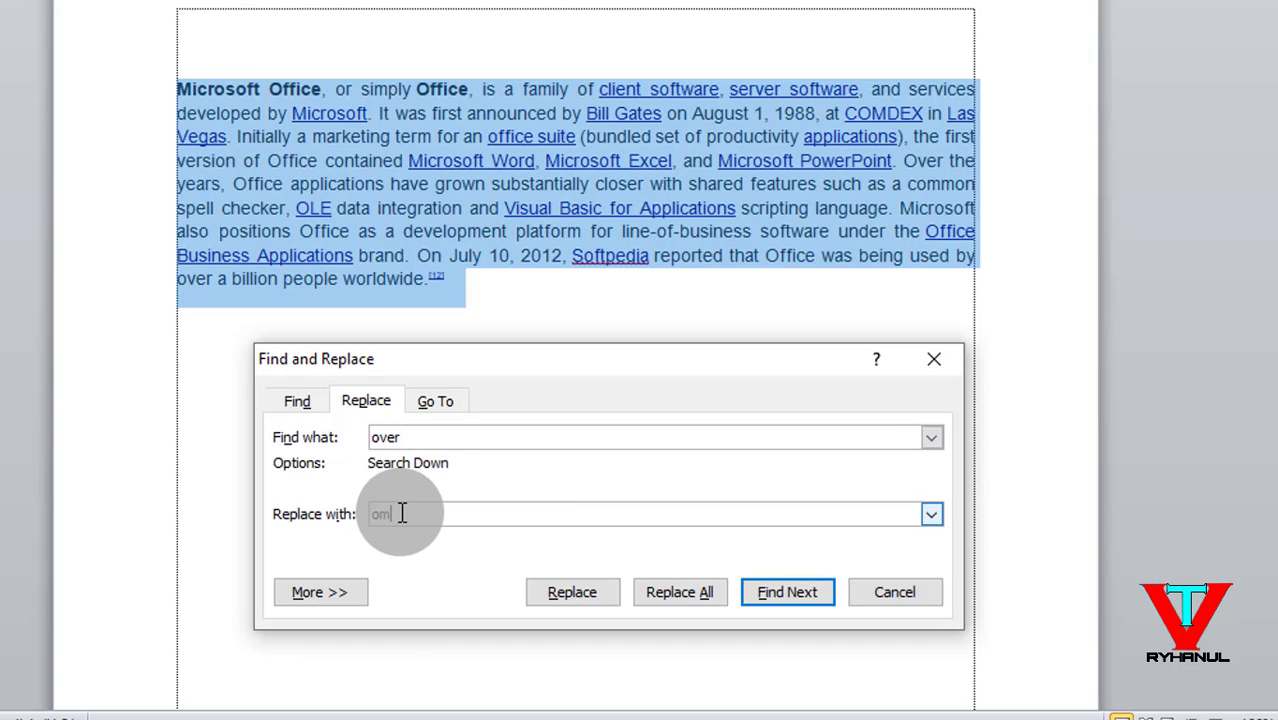
text(on)
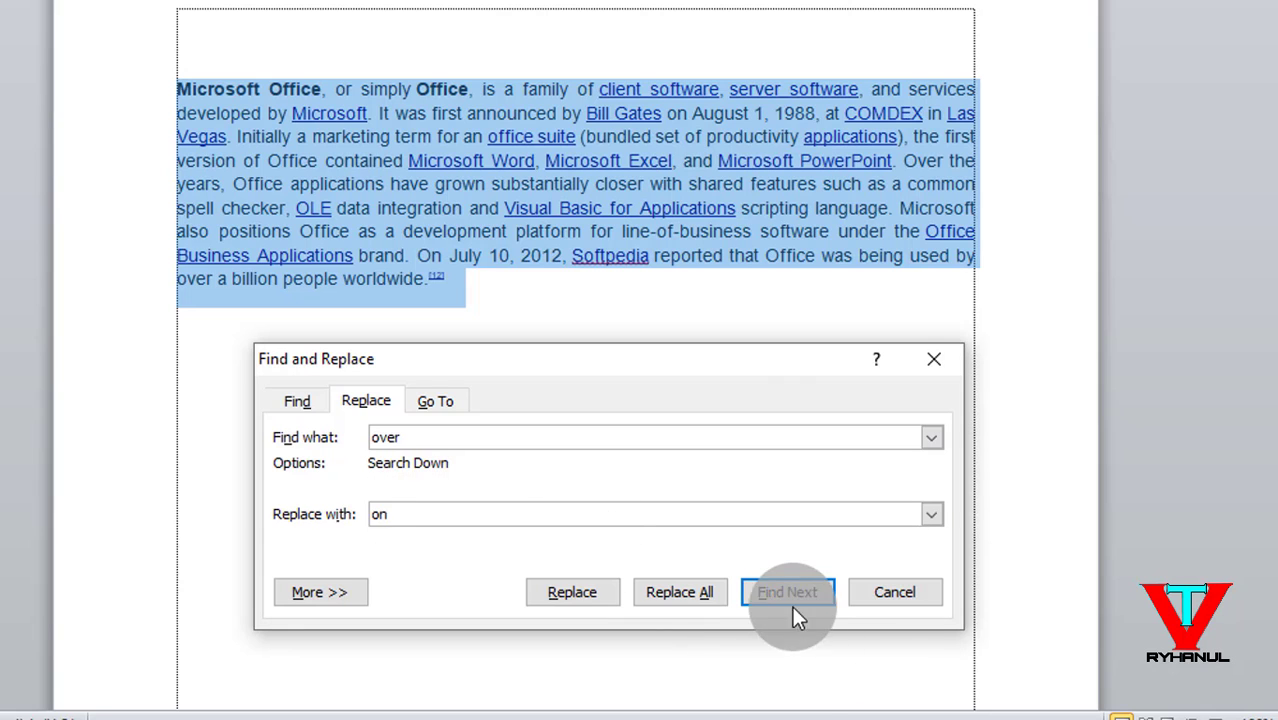
click(671, 592)
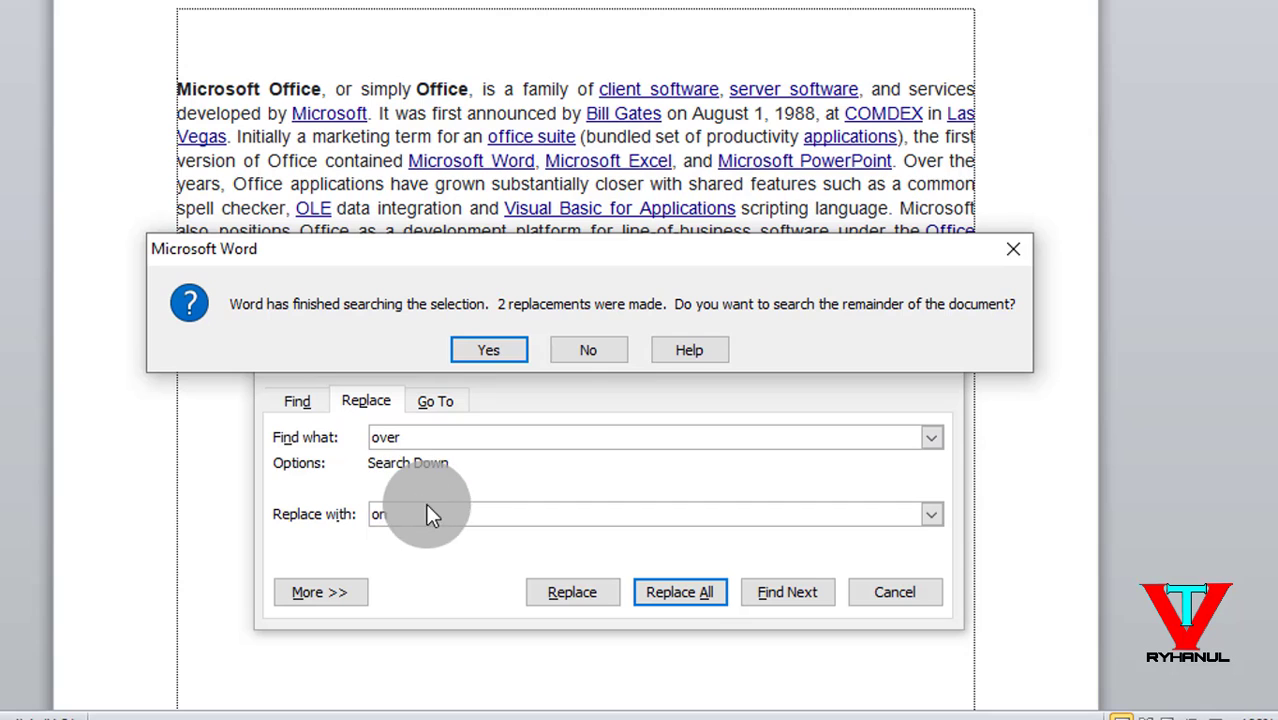
click(512, 355)
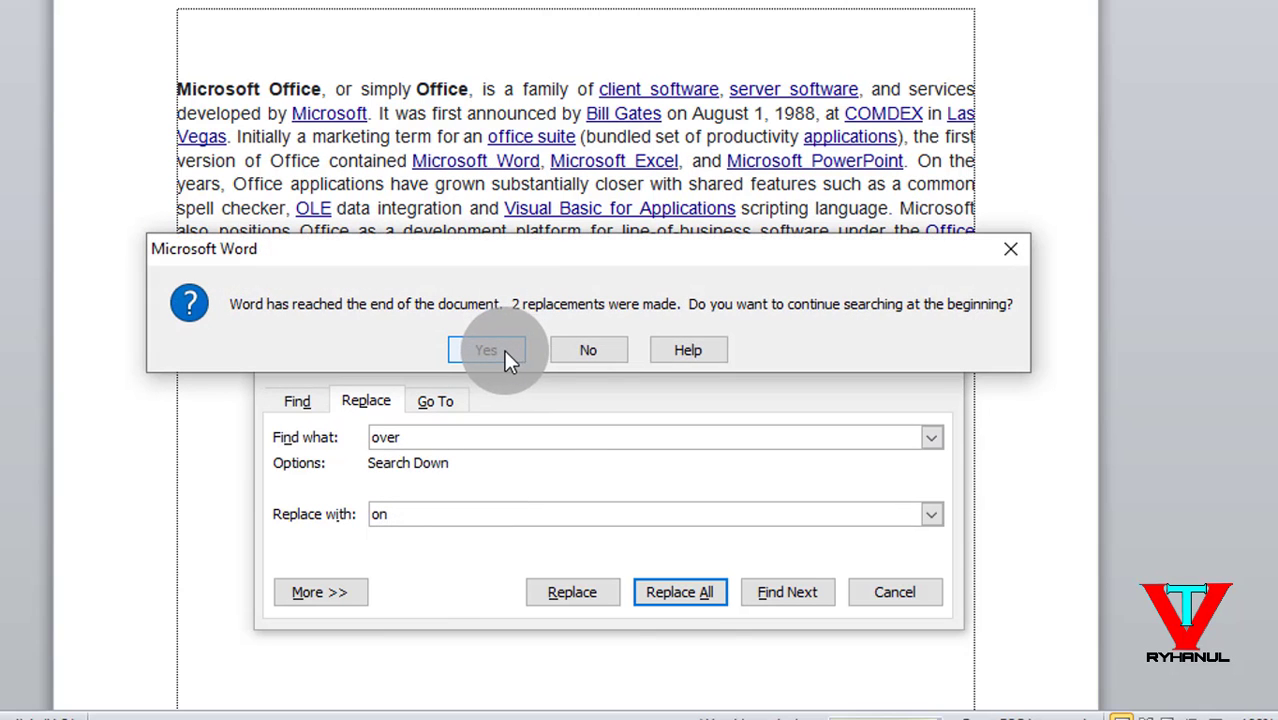
click(504, 350)
click(530, 355)
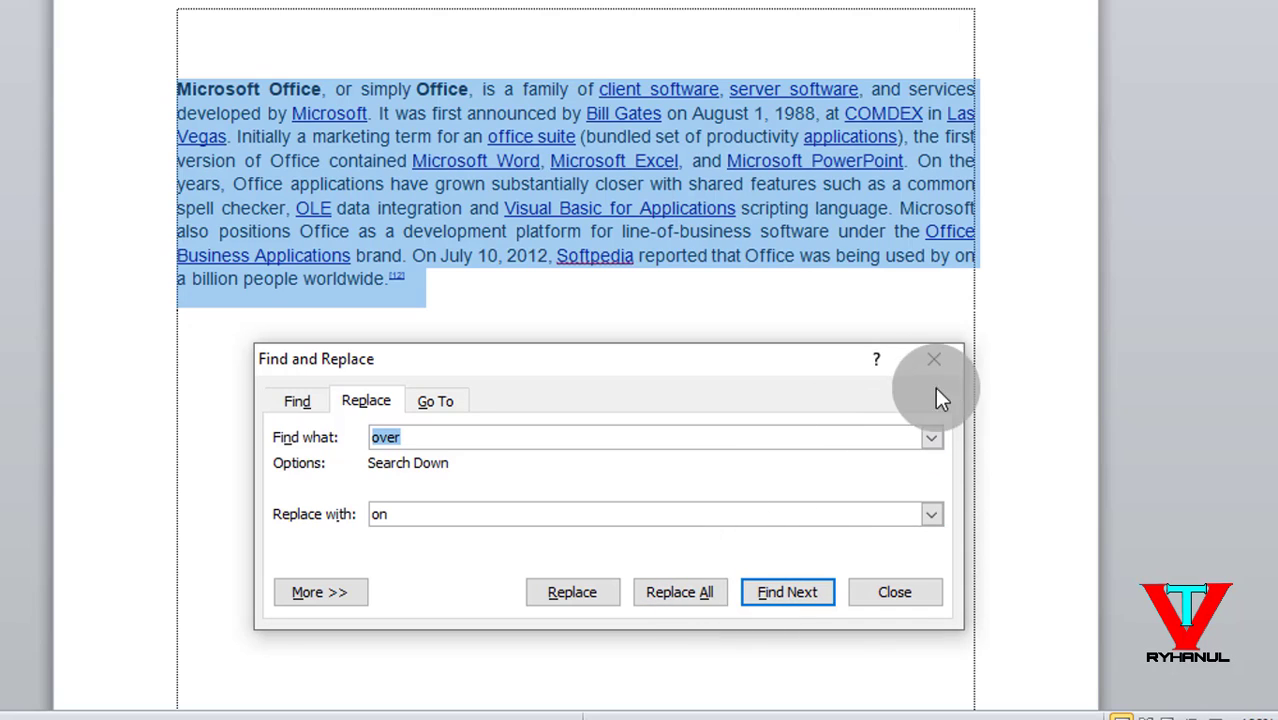
Step: Move the Find and Replace dialog clear of the paragraph and check the places where "On" appears
drag(795, 362, 740, 521)
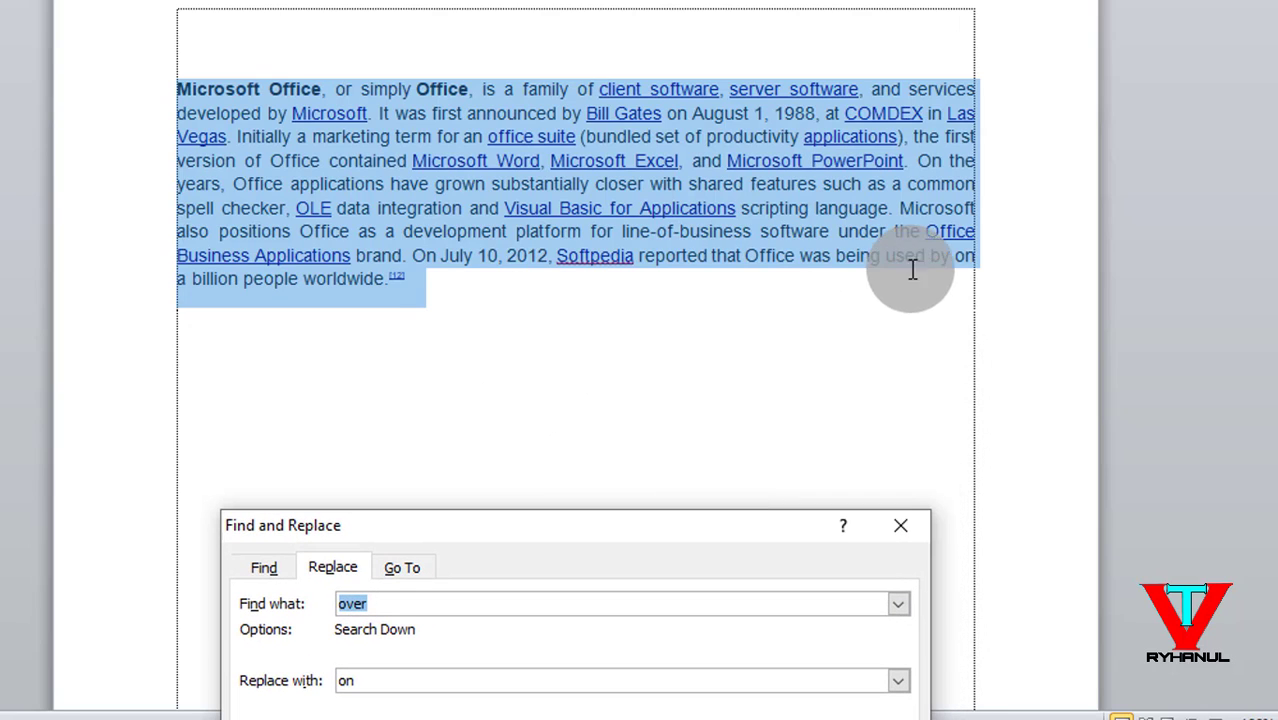
click(921, 164)
drag(921, 164, 950, 163)
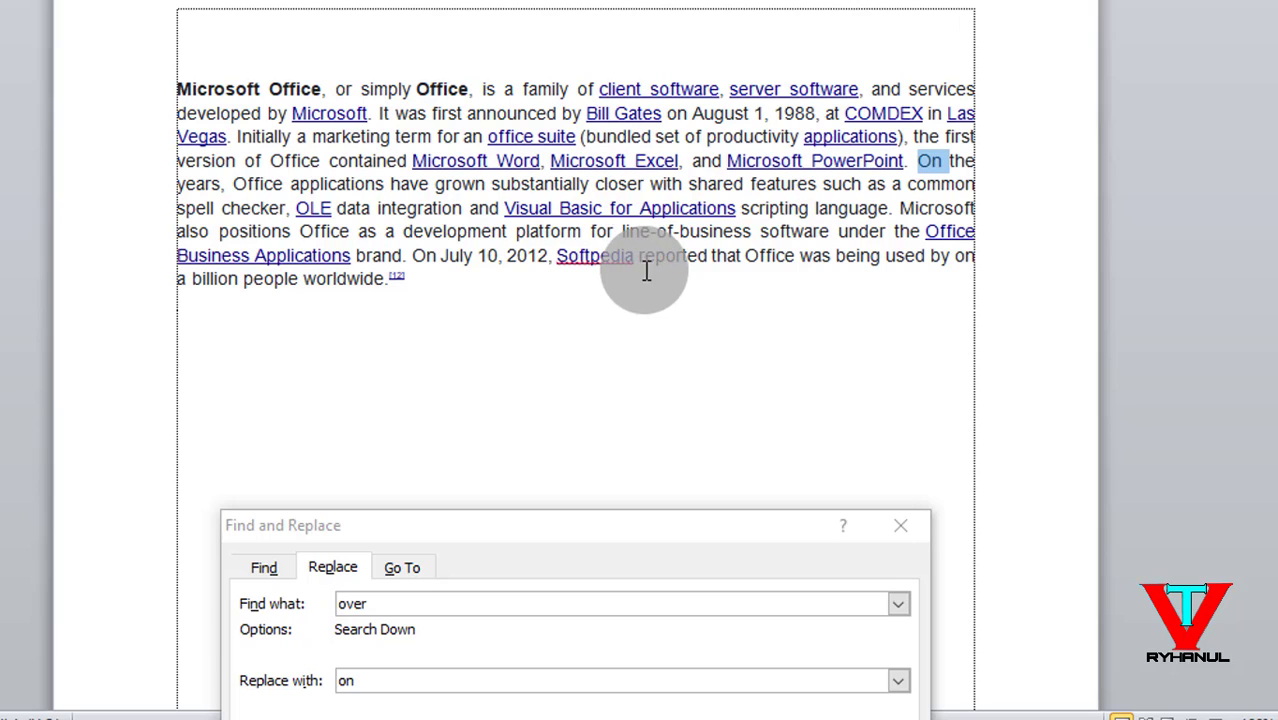
double_click(424, 258)
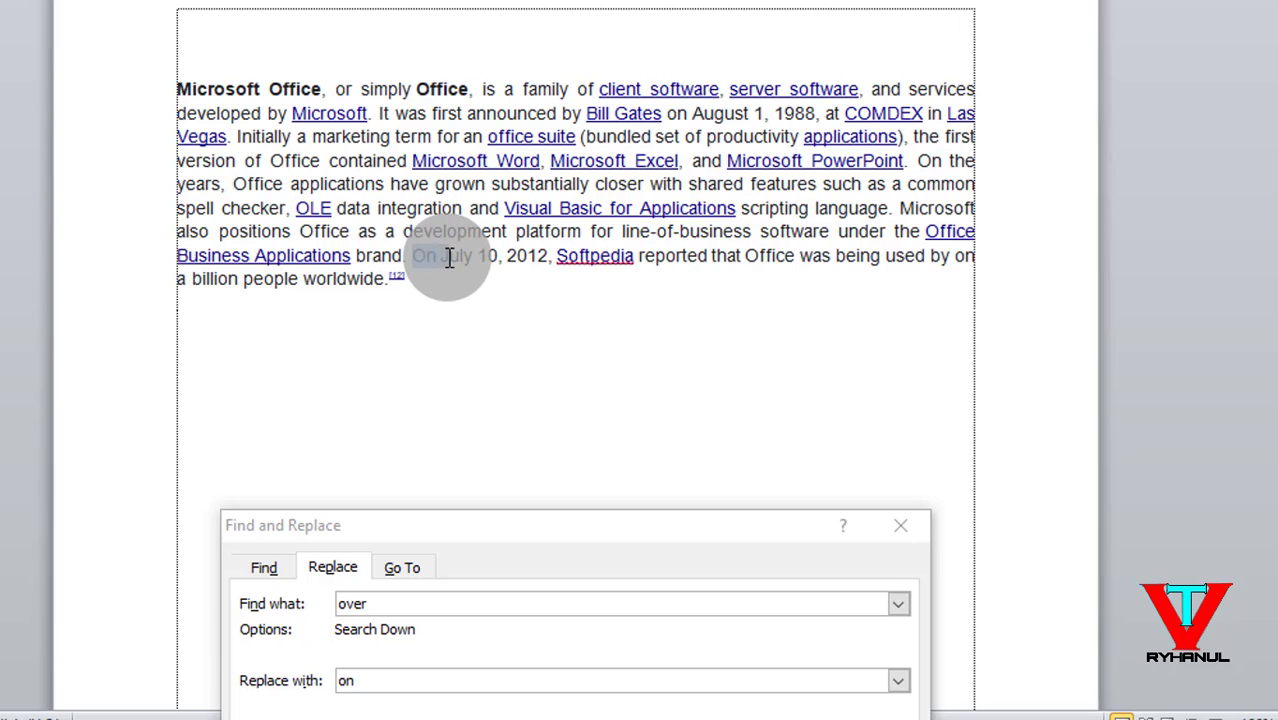
double_click(922, 164)
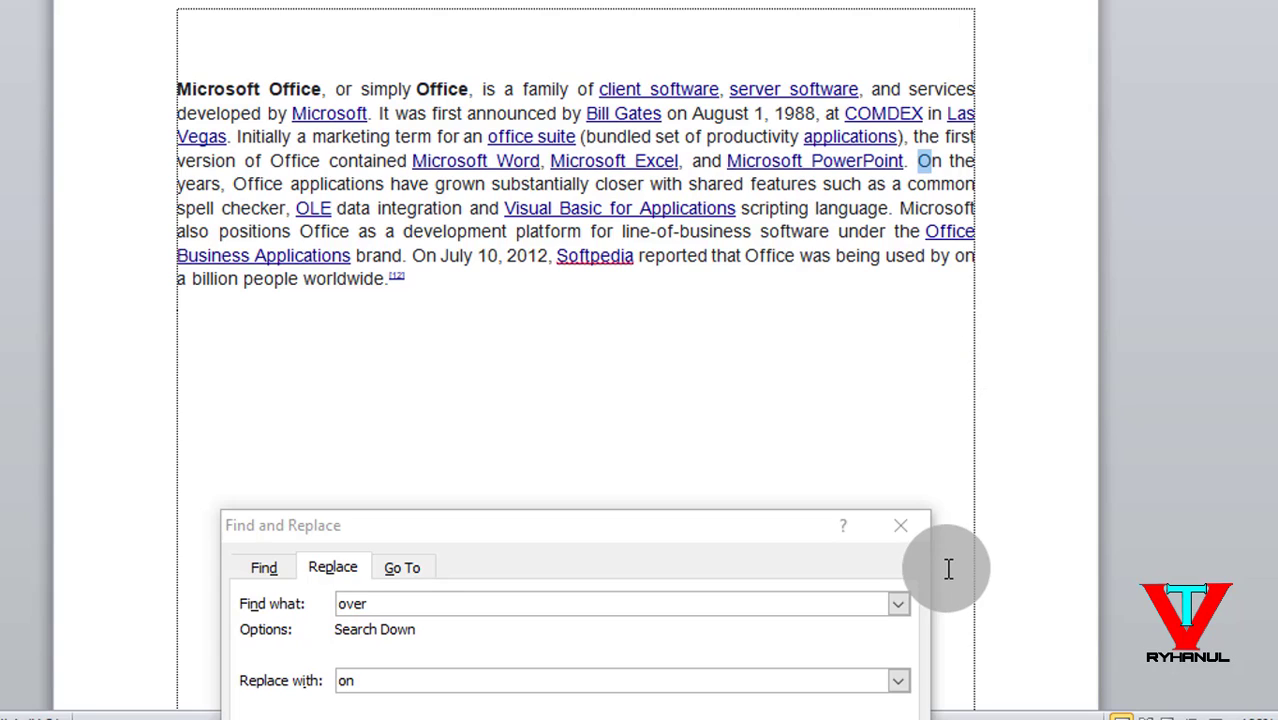
Step: Close the Find and Replace dialog and search the document for the word "over"
drag(859, 530, 860, 490)
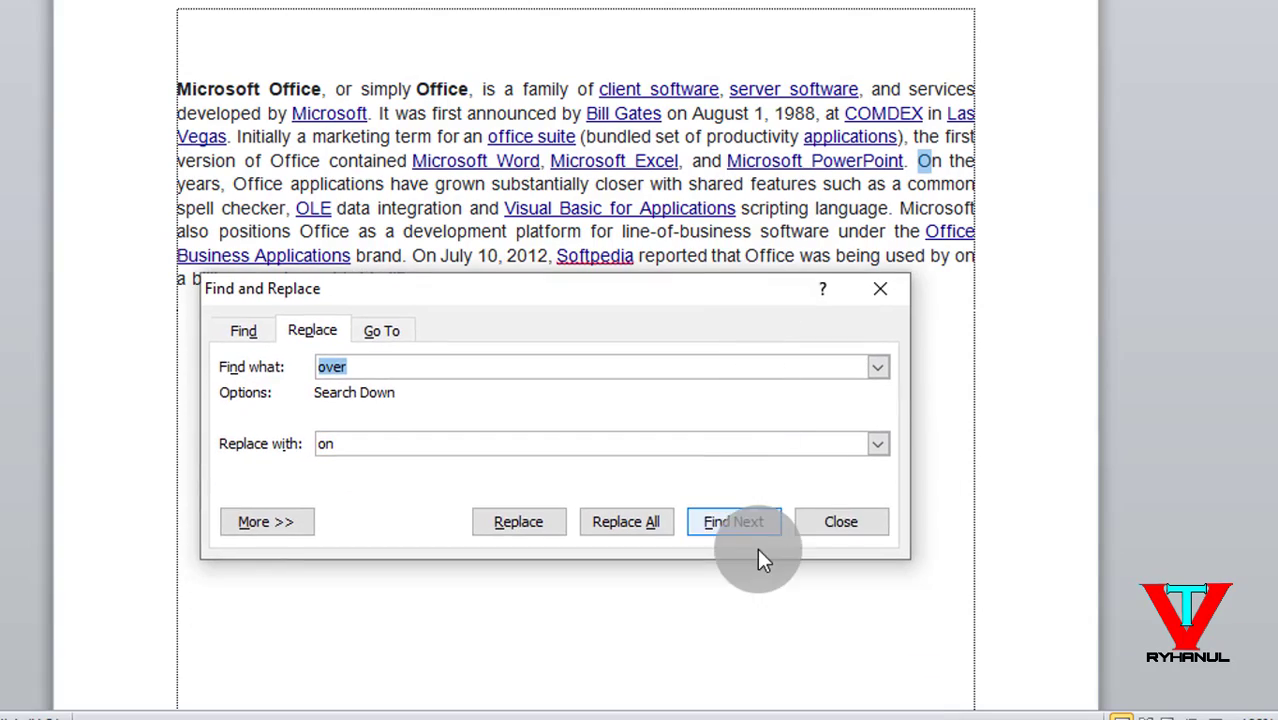
click(841, 523)
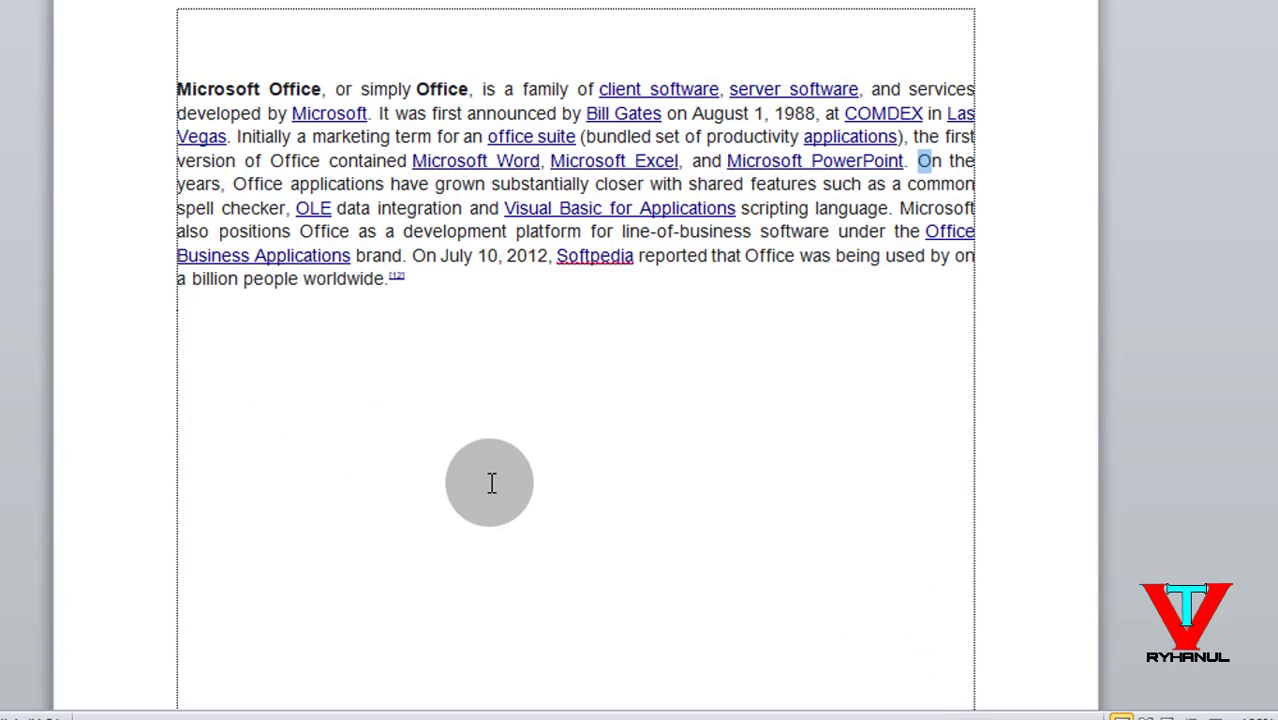
click(1190, 52)
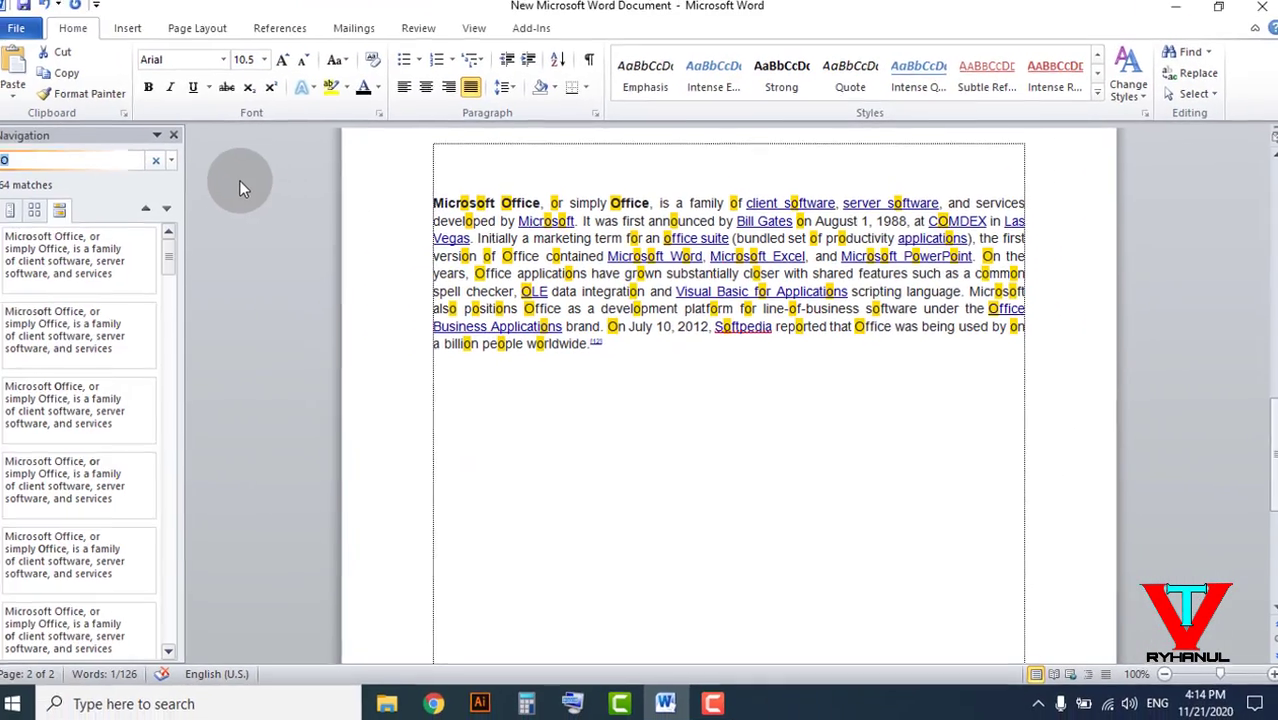
click(107, 162)
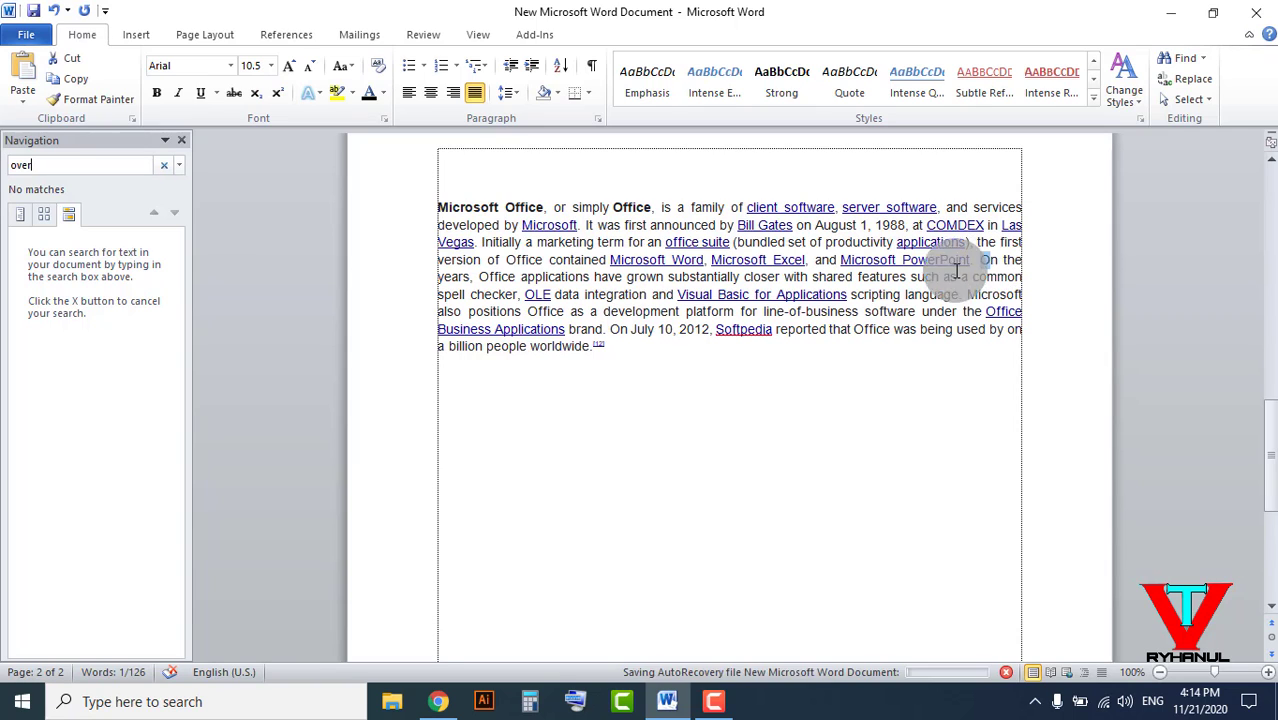
Step: Check the replaced words in the paragraph by selecting "On" before "July 10, 2012" and the whole paragraph, and clear the selection
click(985, 261)
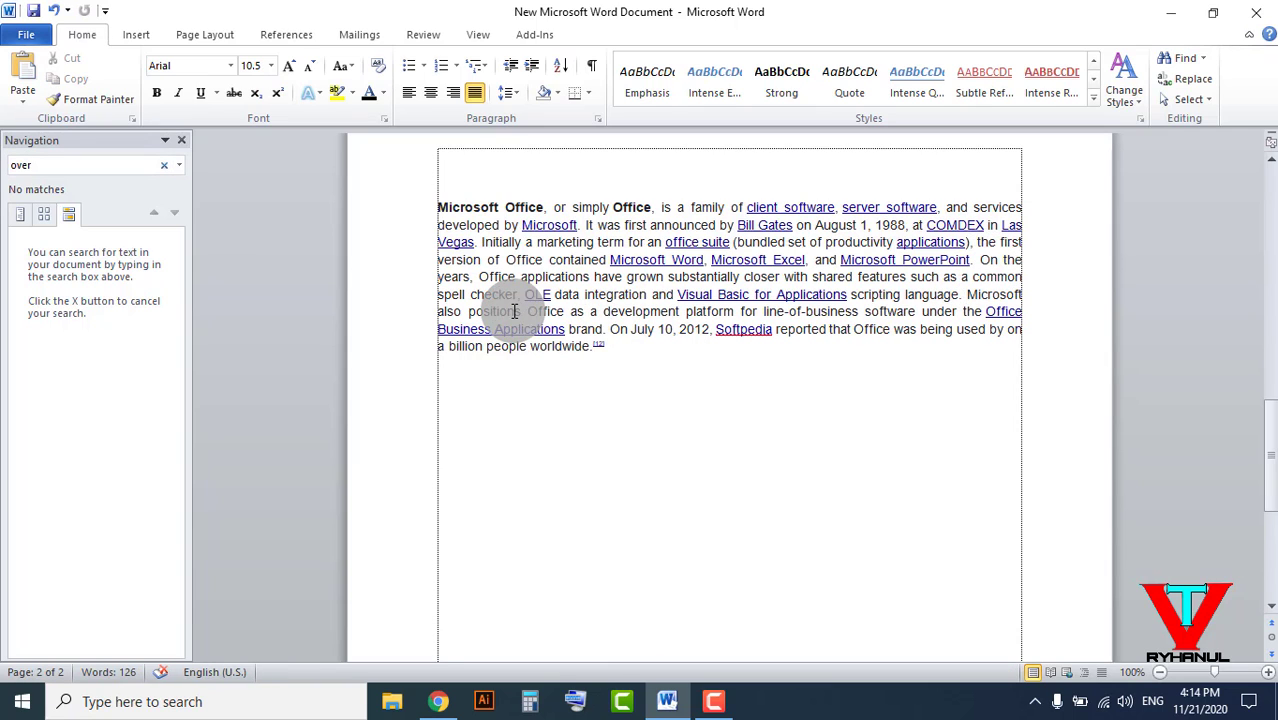
double_click(621, 330)
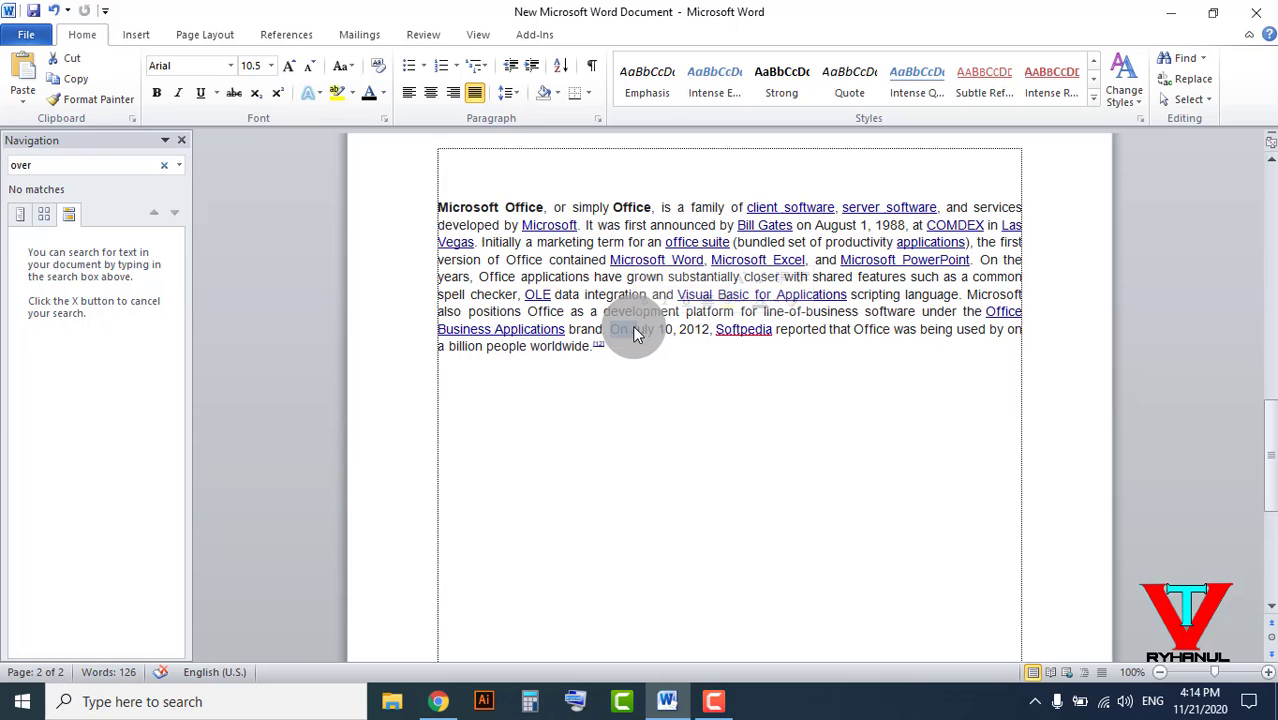
click(665, 428)
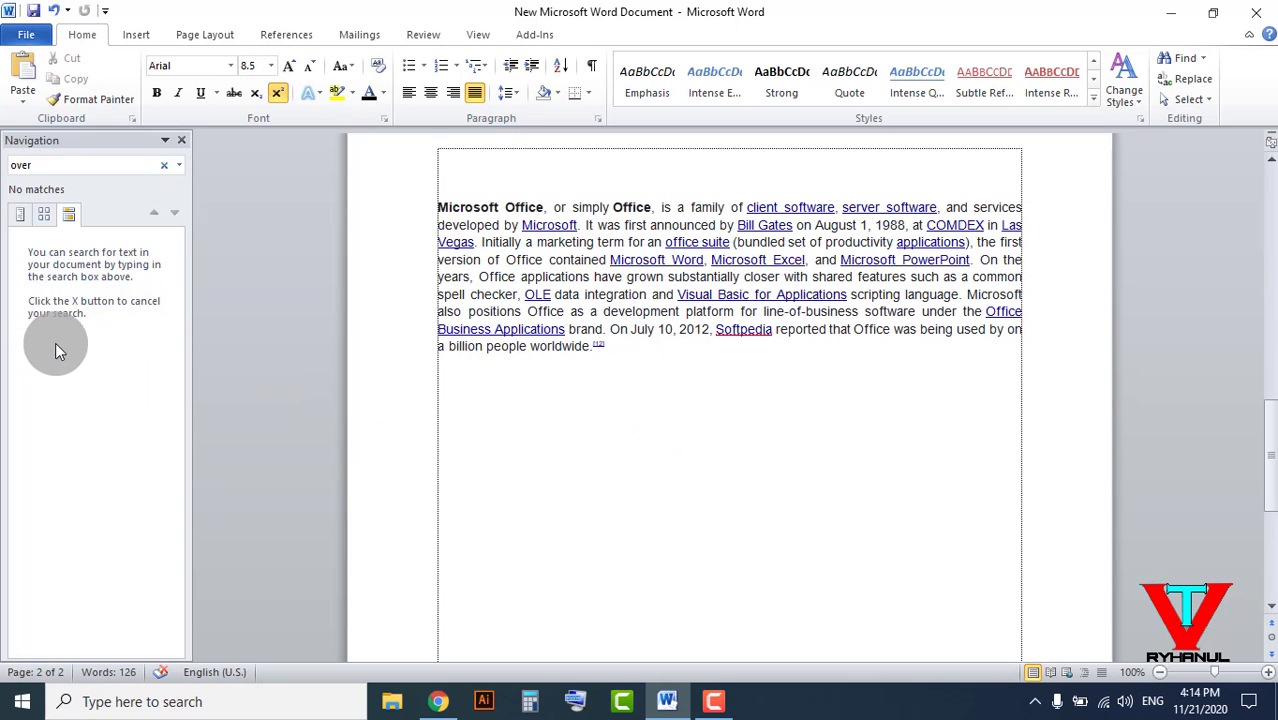
drag(605, 347, 423, 212)
click(579, 335)
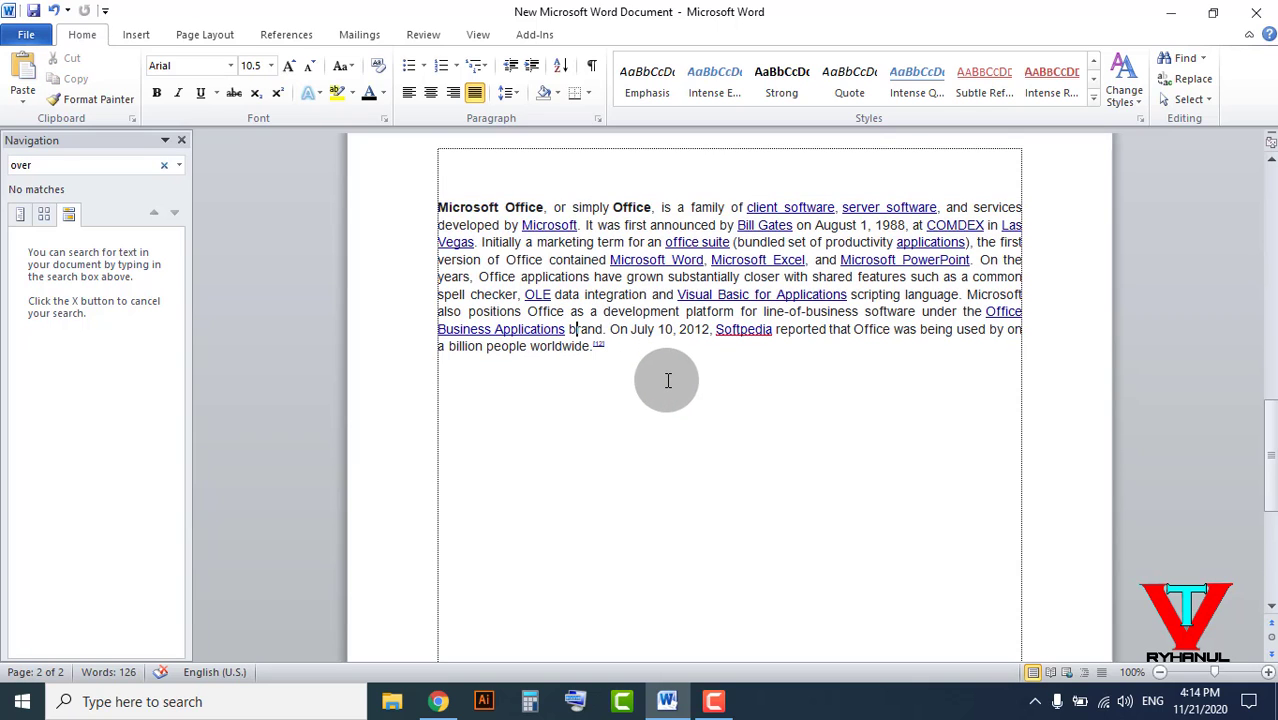
Step: Search the document for "on" and check the "On" before "the years" and the one before "July 10, 2012"
click(40, 164)
text(on)
scroll(760, 530, up, 3)
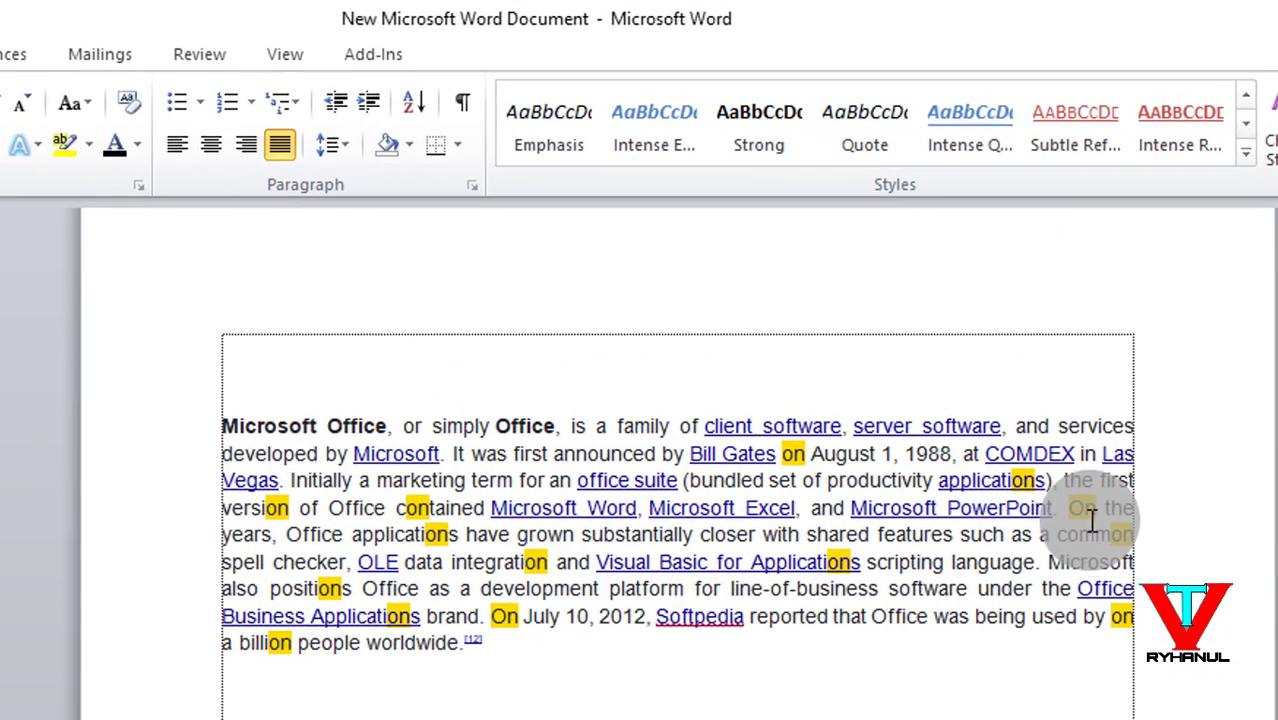
drag(1067, 514, 1086, 511)
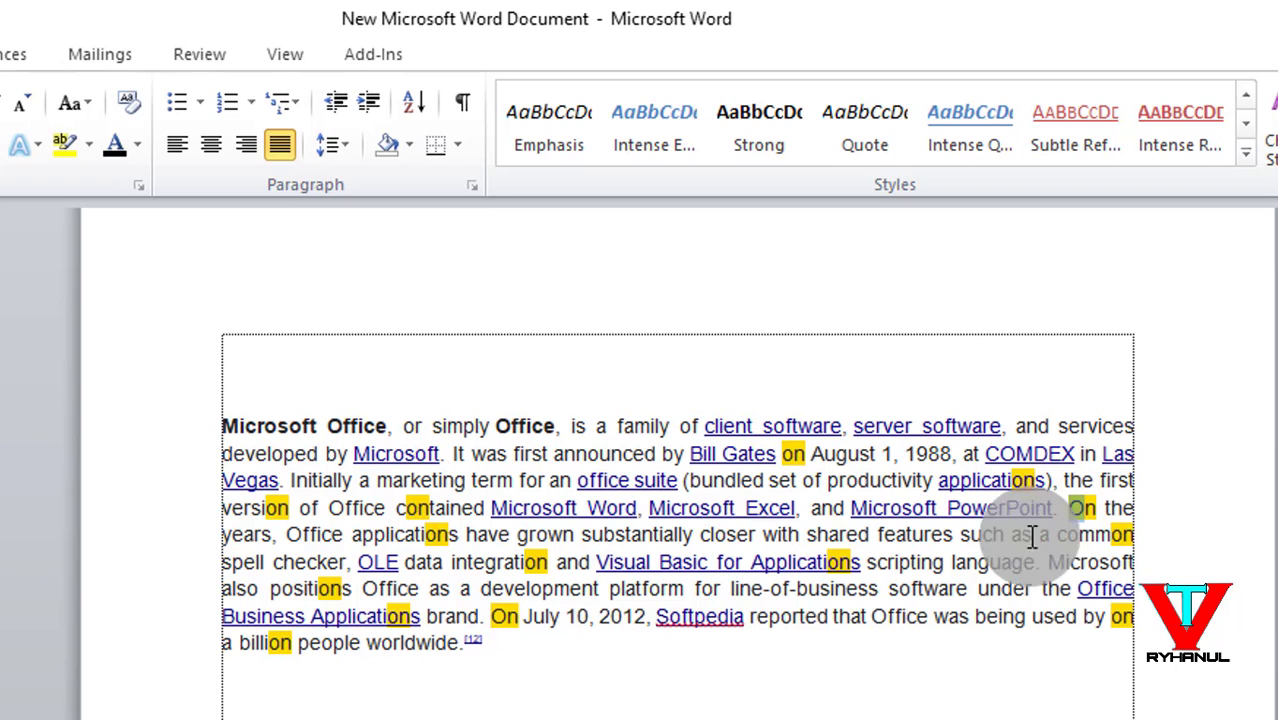
drag(492, 616, 520, 616)
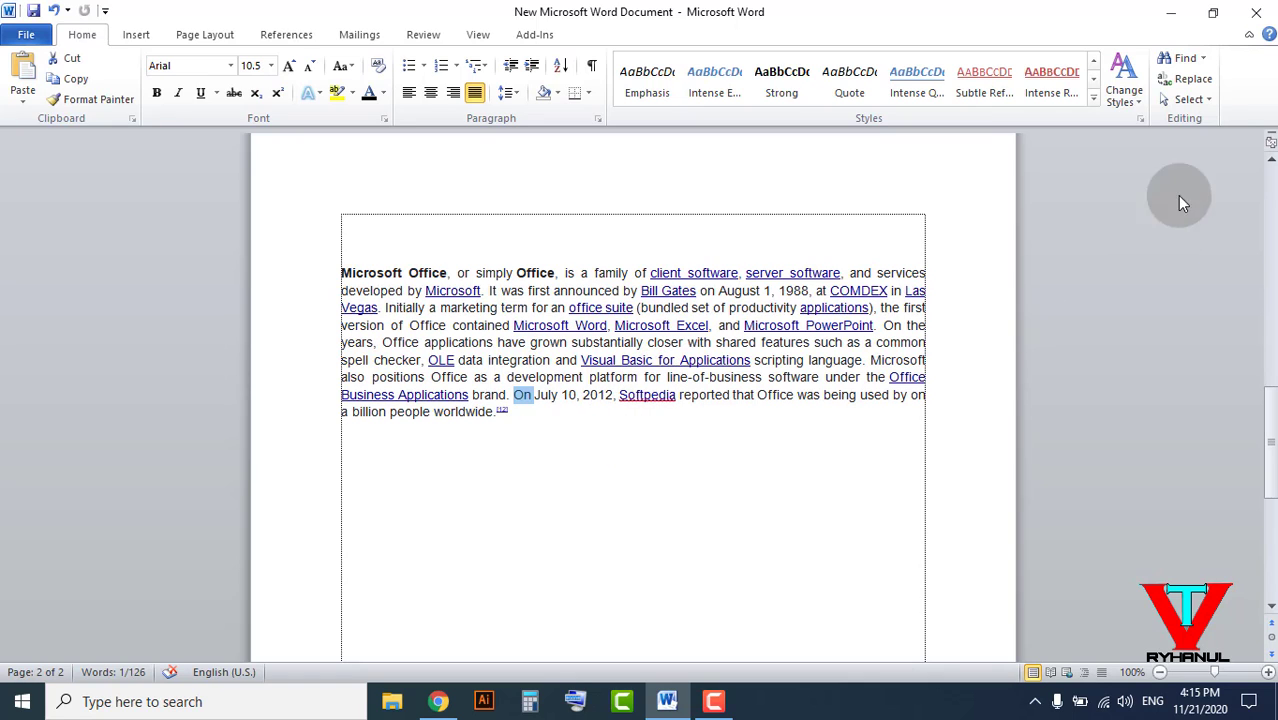
Step: Select the entire document content two times, clearing the selection after each
click(1209, 100)
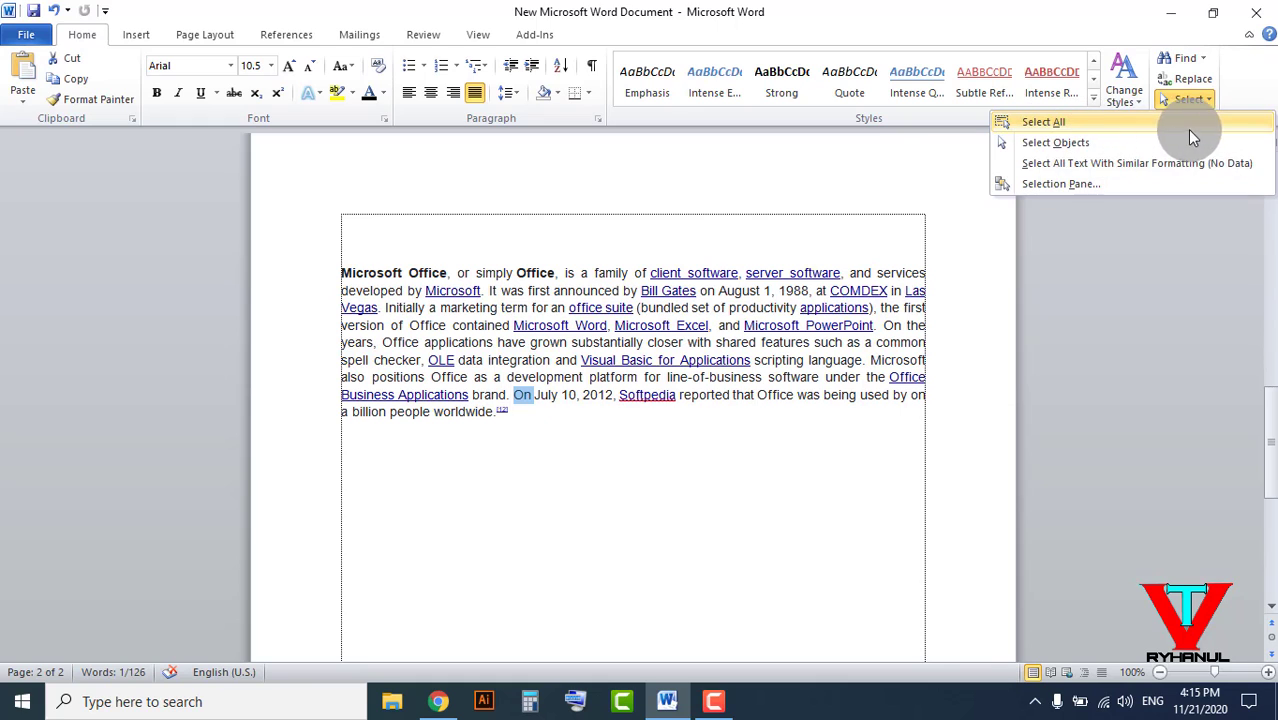
click(1070, 124)
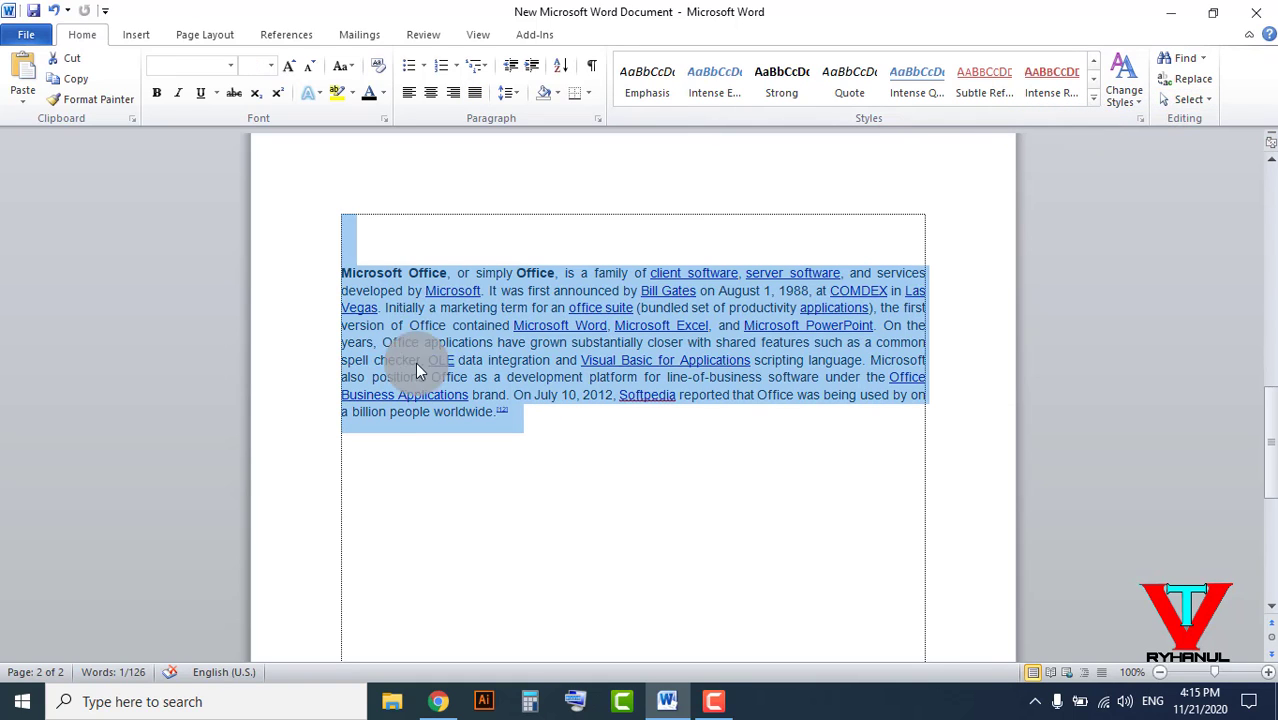
click(525, 431)
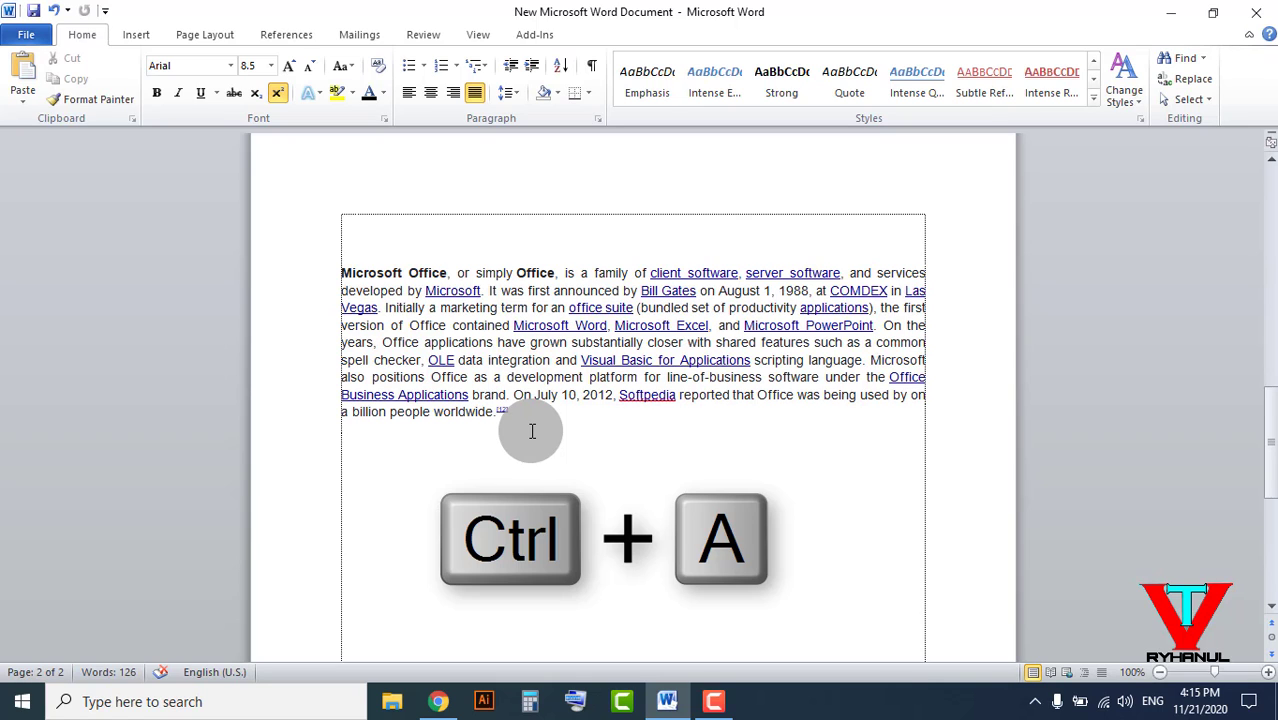
key(ctrl+a)
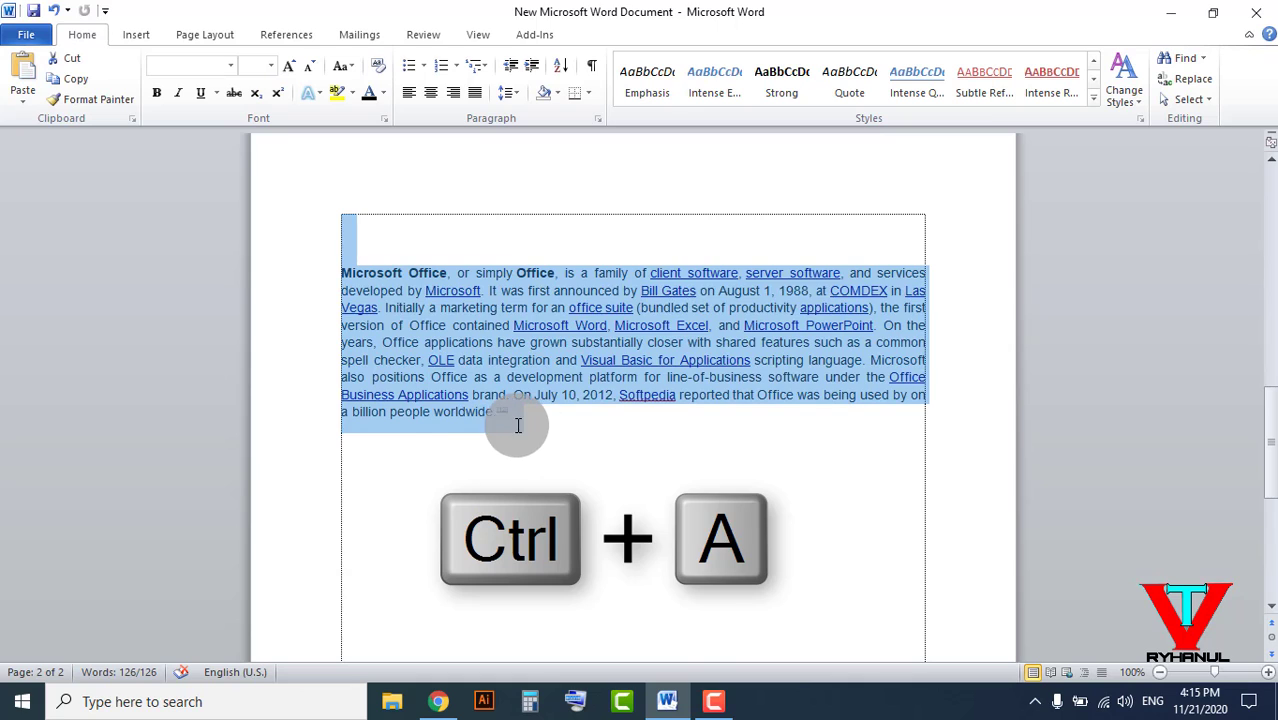
click(514, 429)
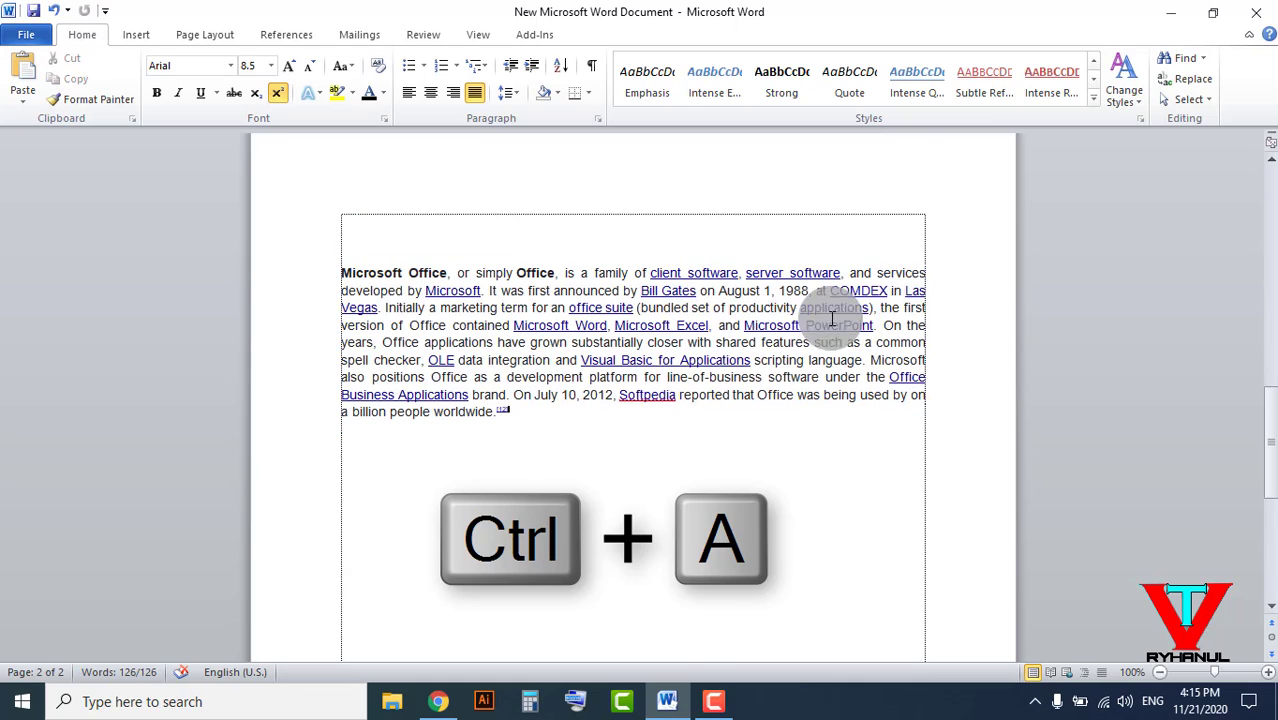
Step: Try object selection mode on the paragraph and select the number "10" in "July 10, 2012"
click(1199, 100)
click(1083, 143)
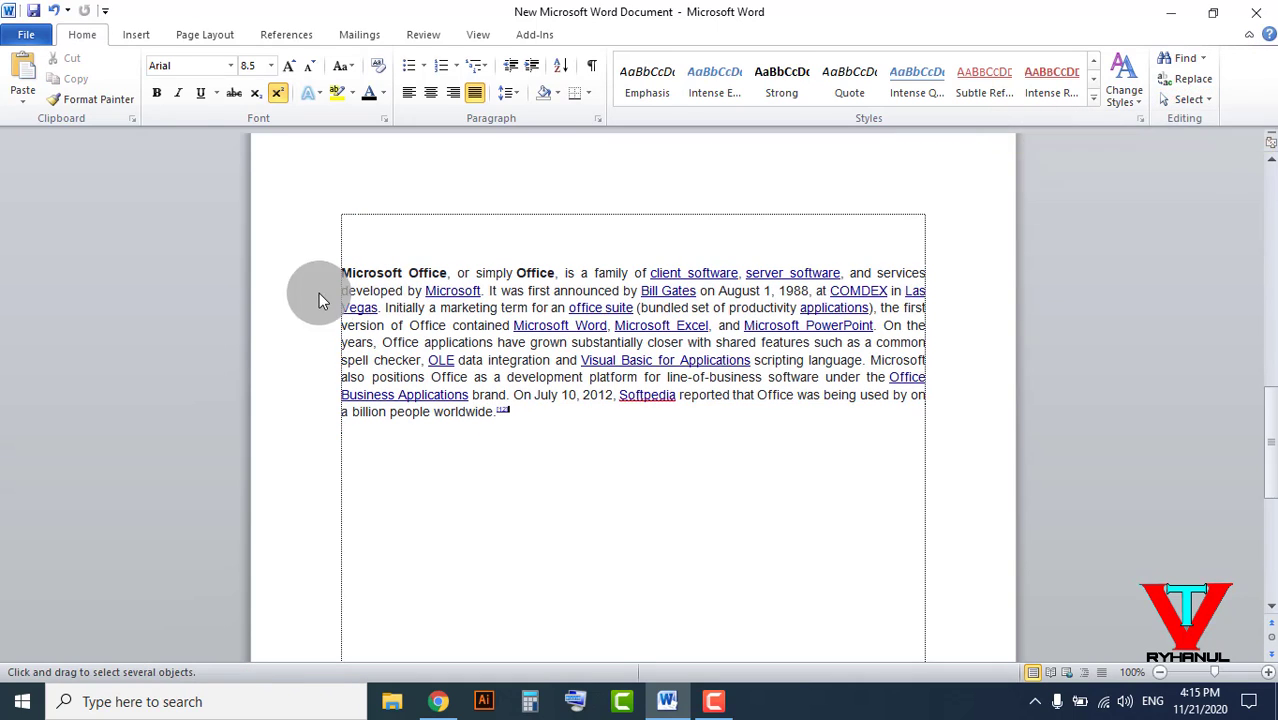
click(566, 397)
double_click(566, 396)
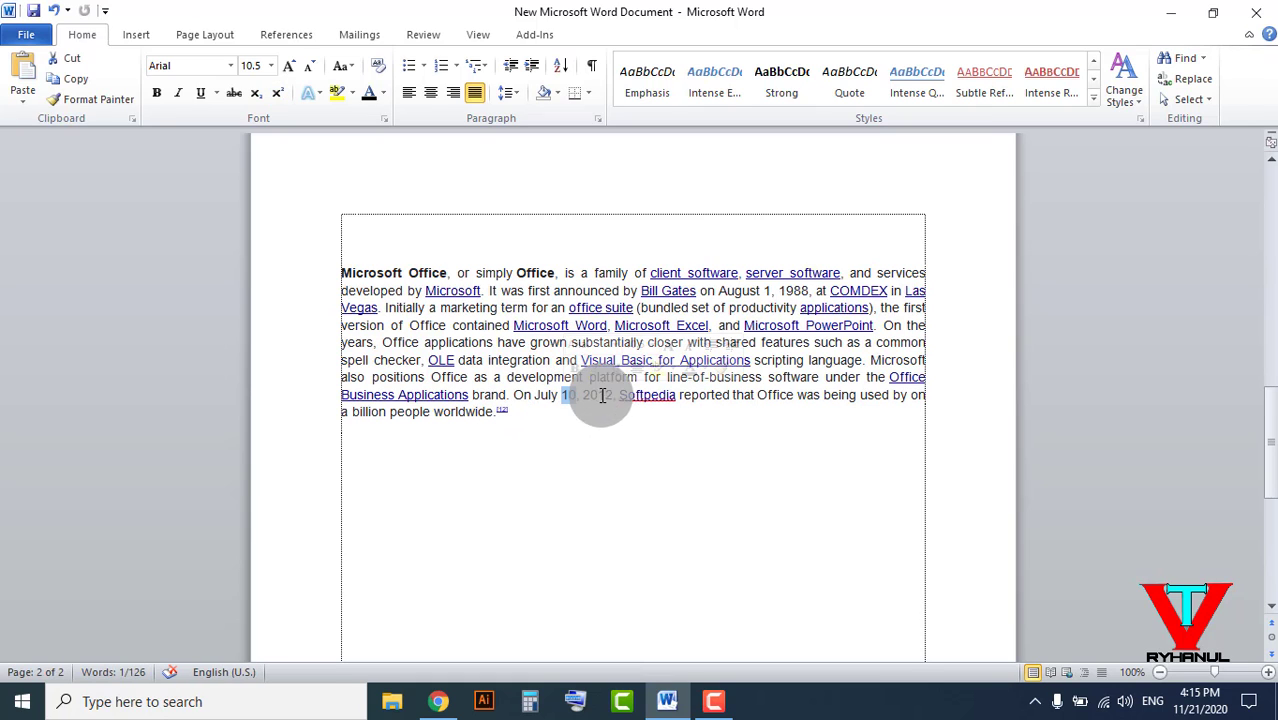
Step: Turn object selection mode on again with "10" still selected, and show the commands for inserting content
click(1212, 108)
click(1102, 146)
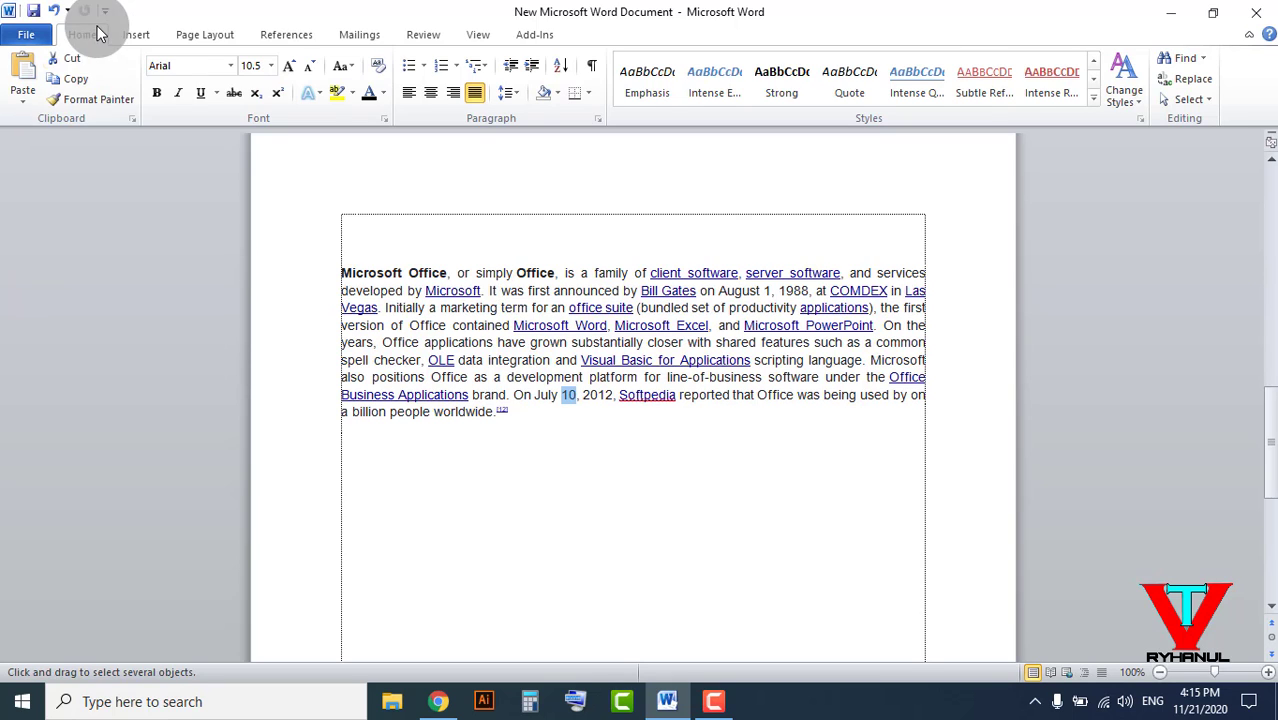
click(136, 34)
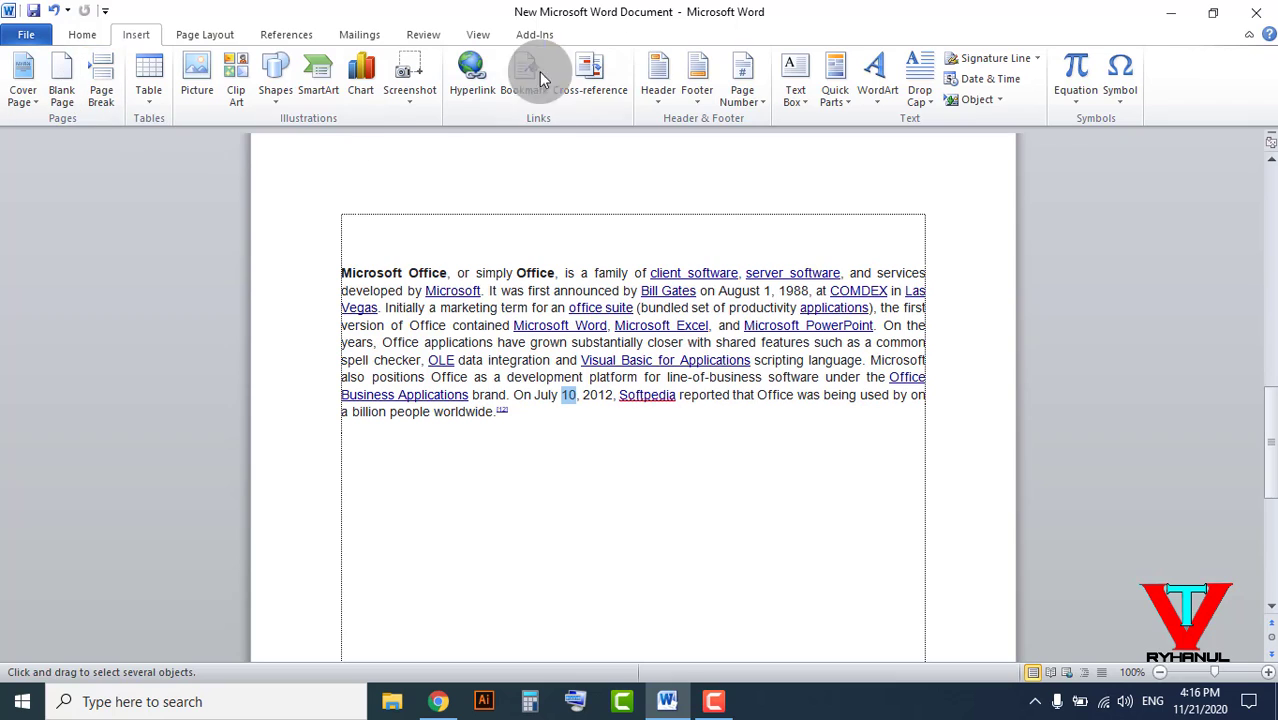